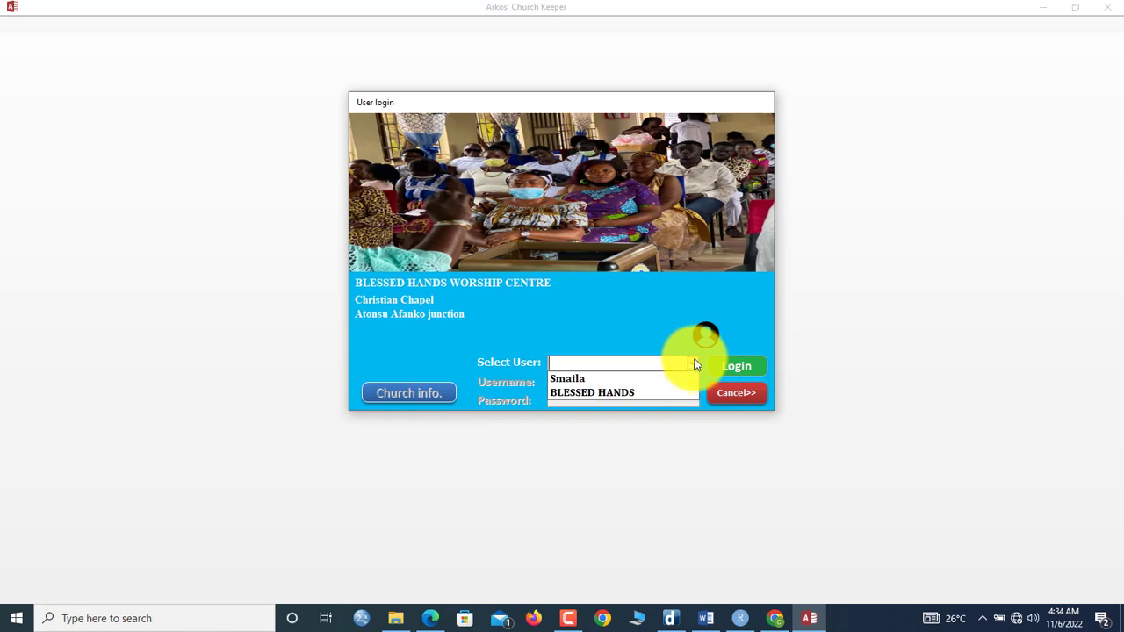
# Step: Log in as the selected user, then glance at the membership count dashboard
pyautogui.click(659, 377)
pyautogui.click(627, 383)
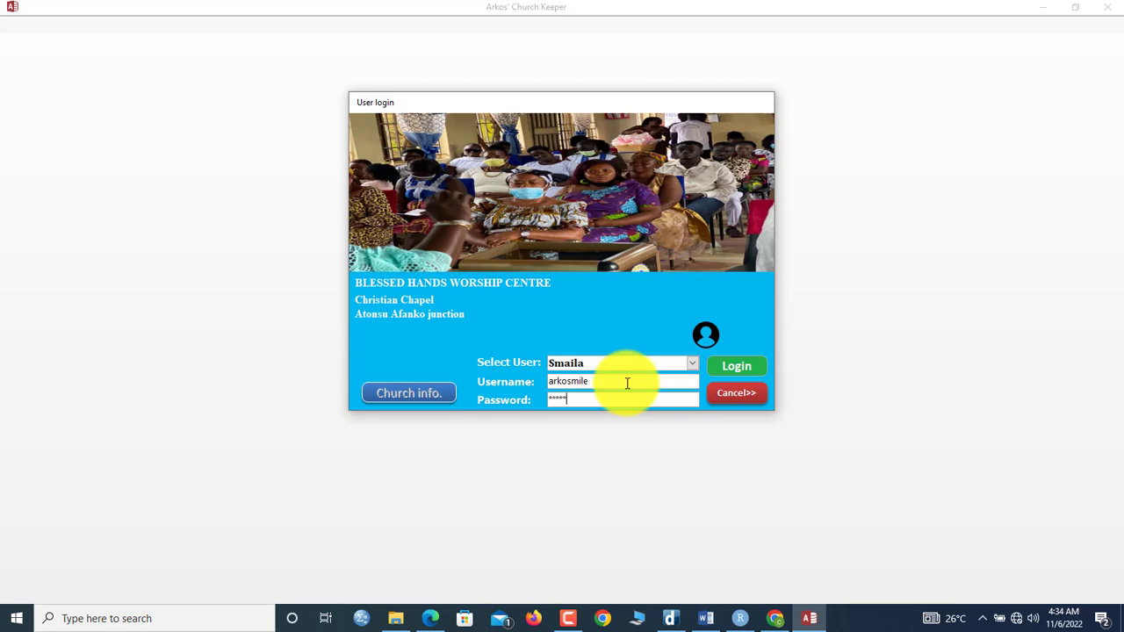
pyautogui.click(733, 367)
pyautogui.click(558, 351)
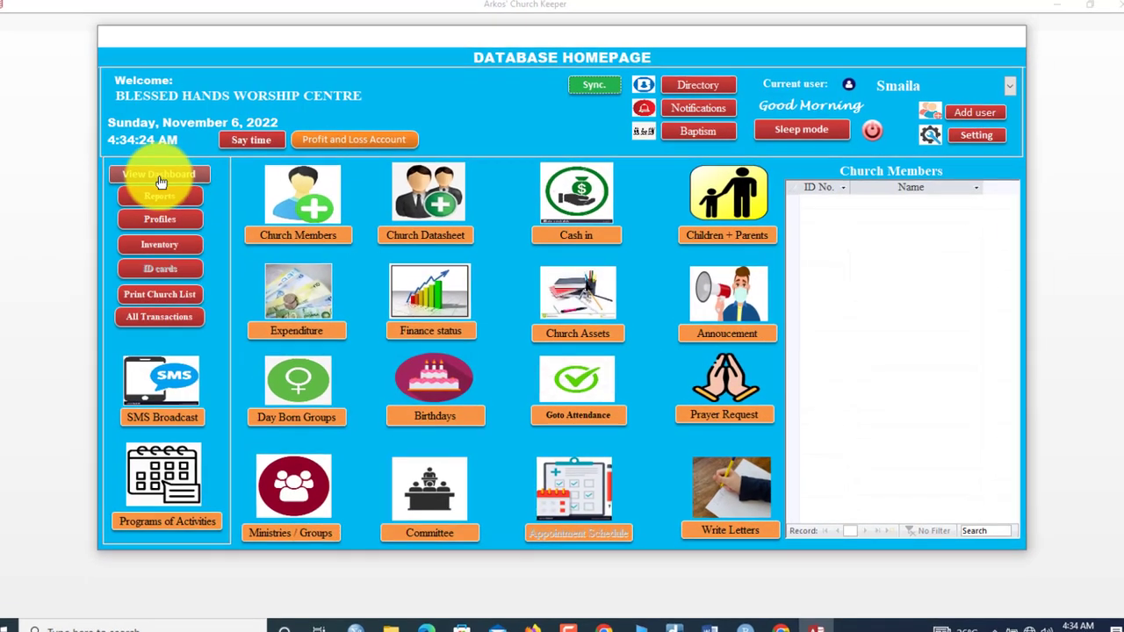
pyautogui.click(158, 175)
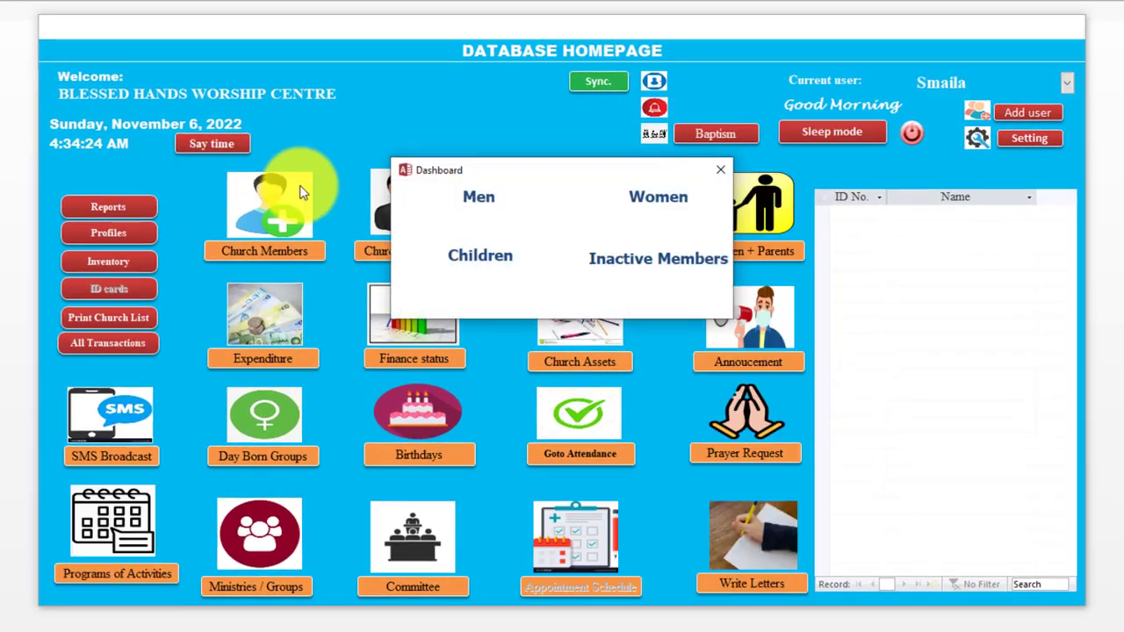
pyautogui.click(720, 170)
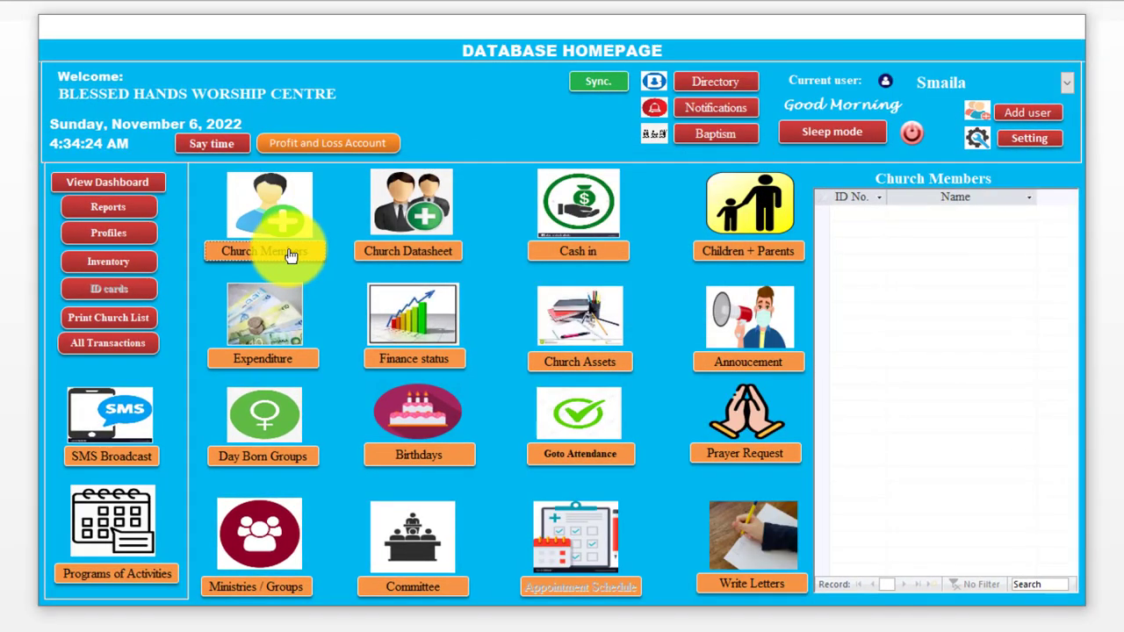
# Step: Start a new member record with the member's name and birthdate 12 Nov 2000
pyautogui.click(290, 255)
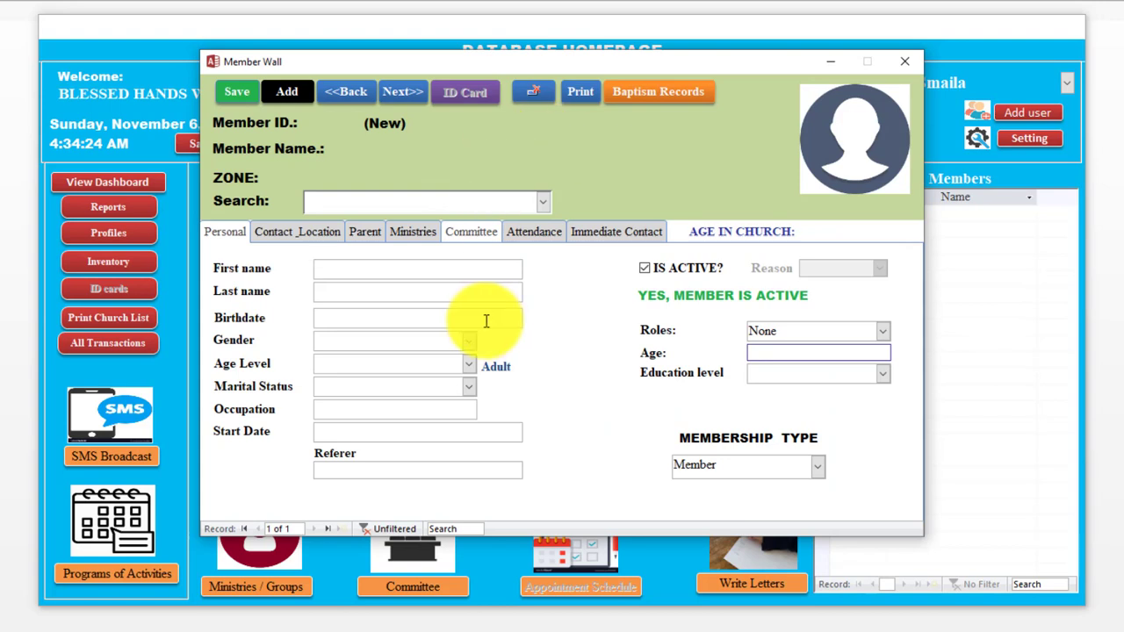
pyautogui.click(351, 268)
pyautogui.write('Kwes')
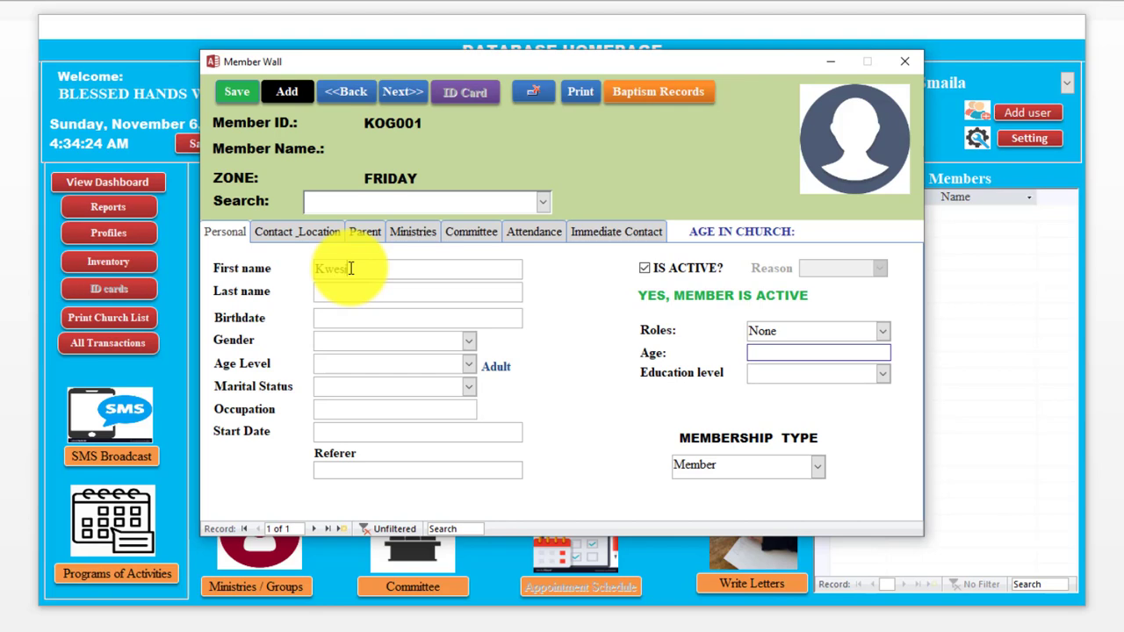
pyautogui.press('Tab')
pyautogui.press('Tab')
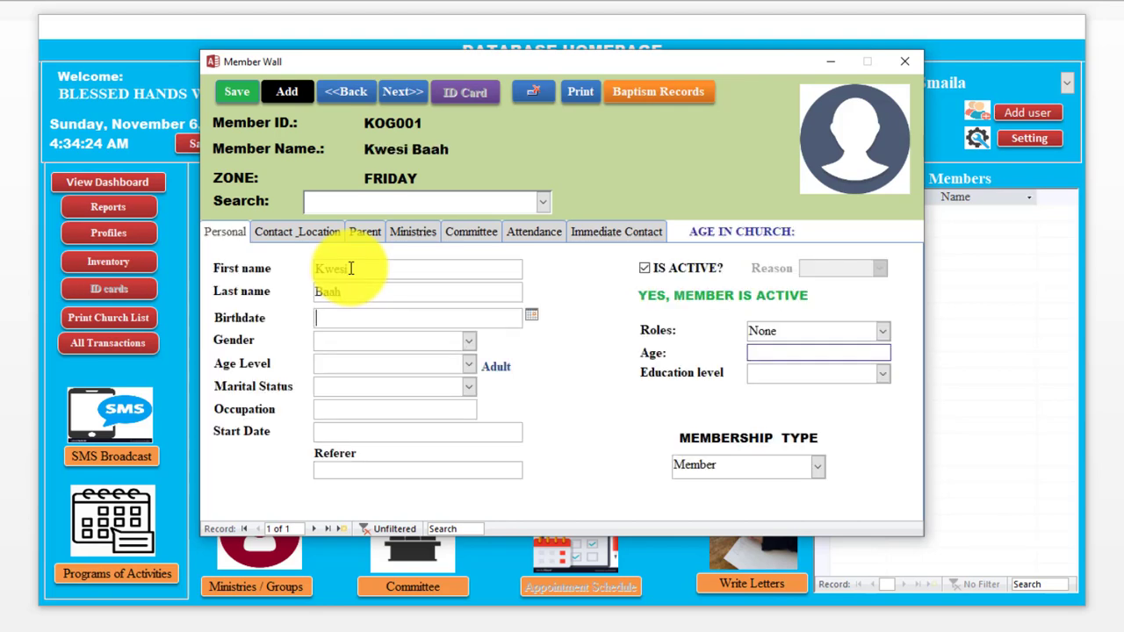
pyautogui.write('12-nov-00')
pyautogui.press('Tab')
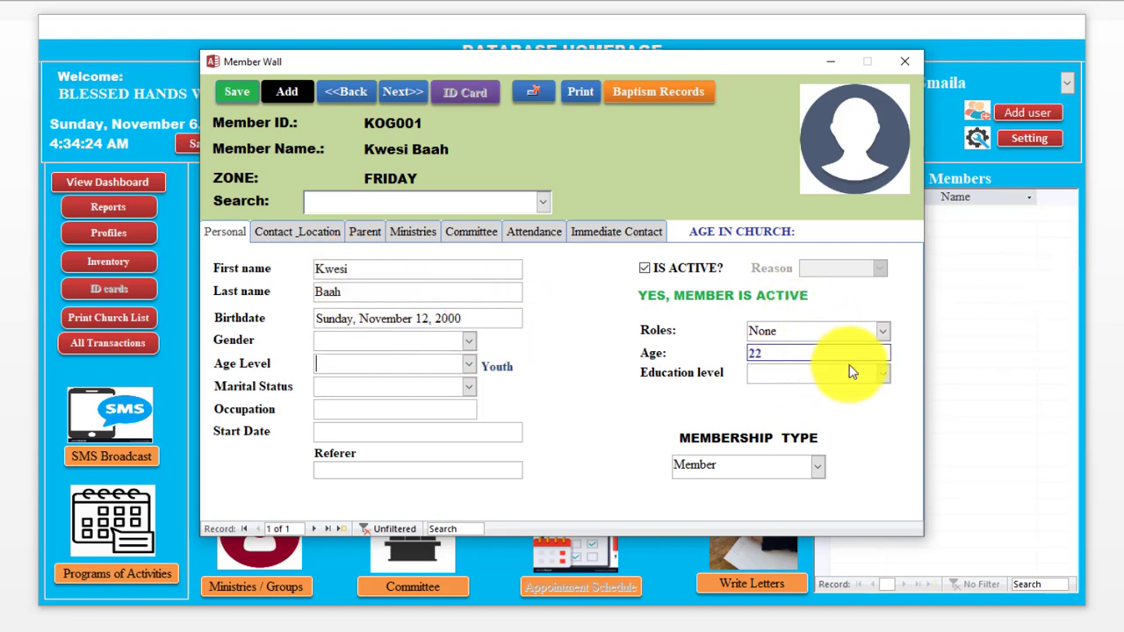
# Step: Set education JHS, gender Male, age level Youth and marital status Single
pyautogui.click(883, 374)
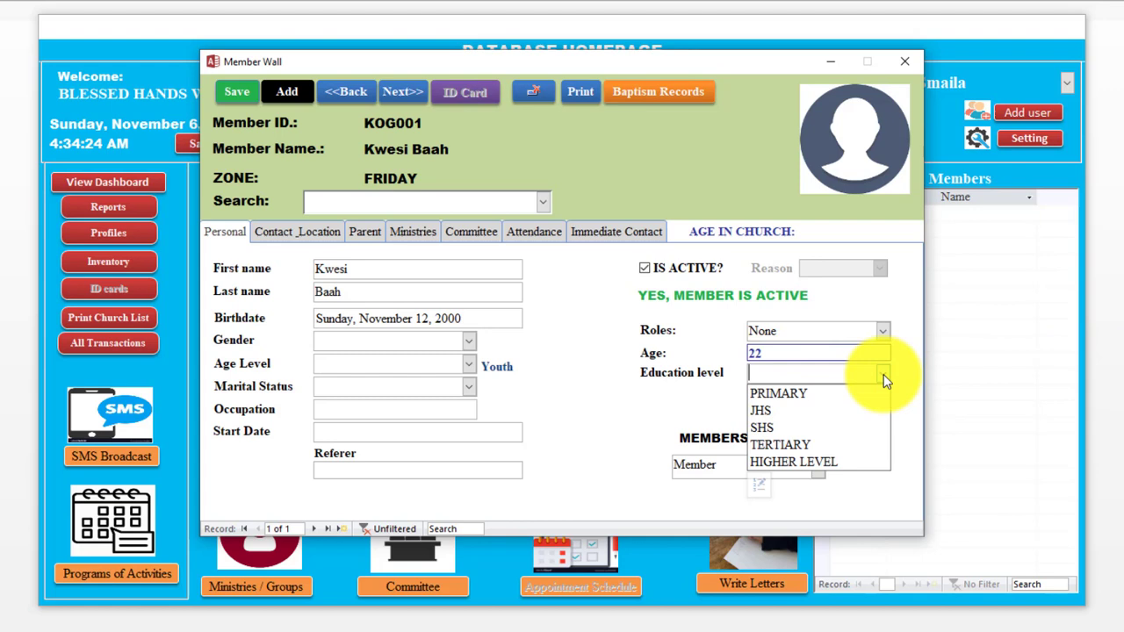
pyautogui.click(801, 412)
pyautogui.click(469, 341)
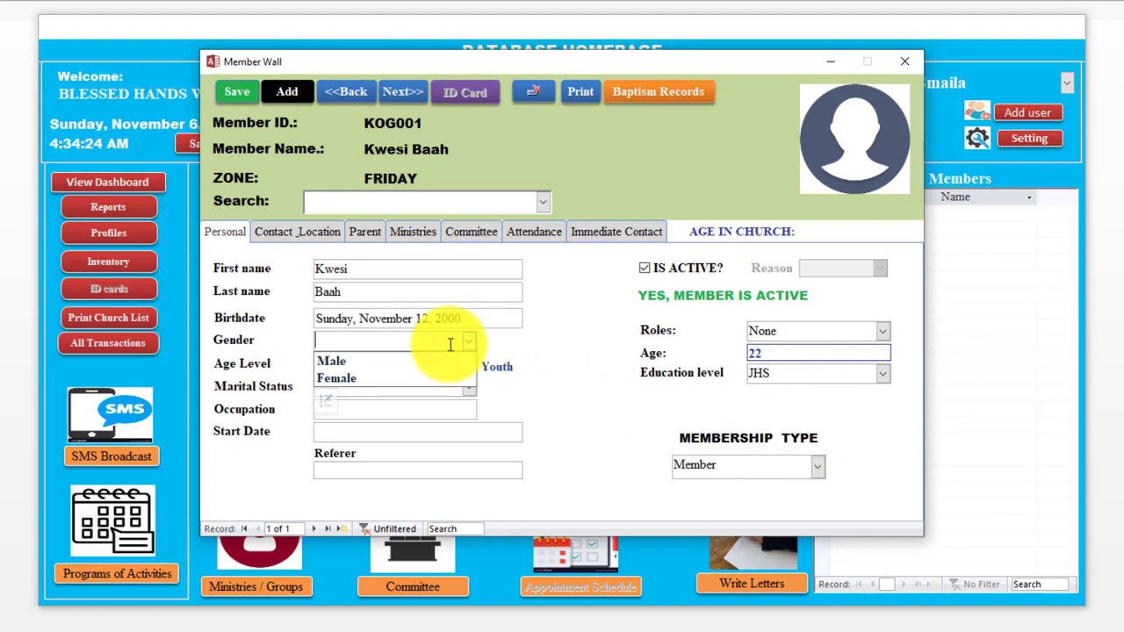
pyautogui.click(387, 361)
pyautogui.click(468, 364)
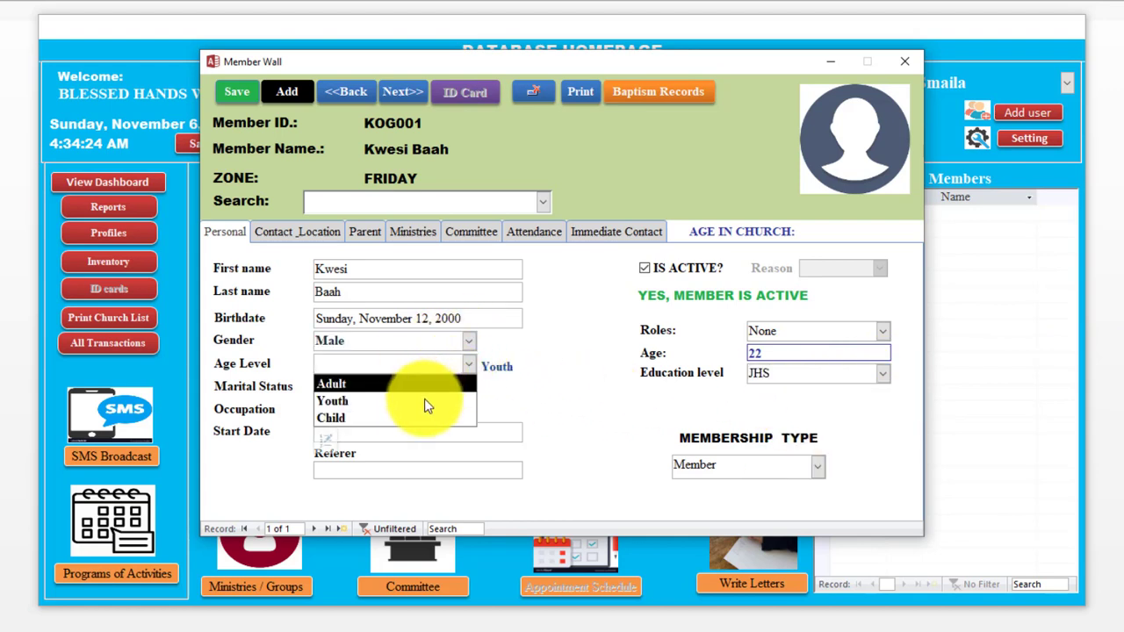
pyautogui.click(426, 403)
pyautogui.click(469, 384)
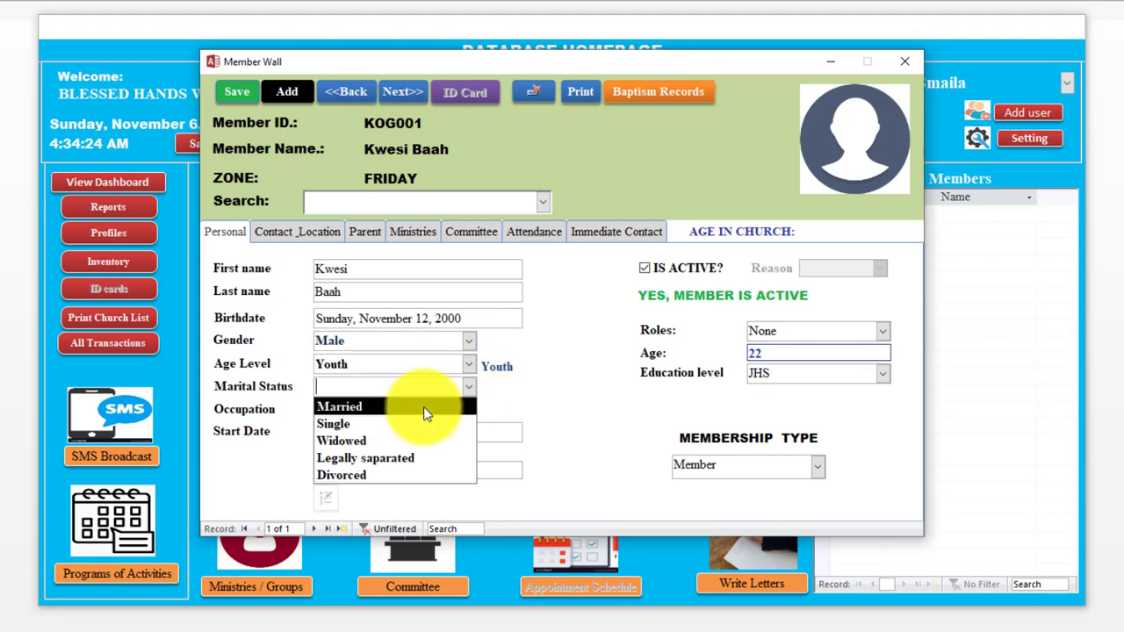
pyautogui.click(390, 424)
# Step: Enter occupation Student, start date 2 Jan 2012 and the referrer's name
pyautogui.click(403, 415)
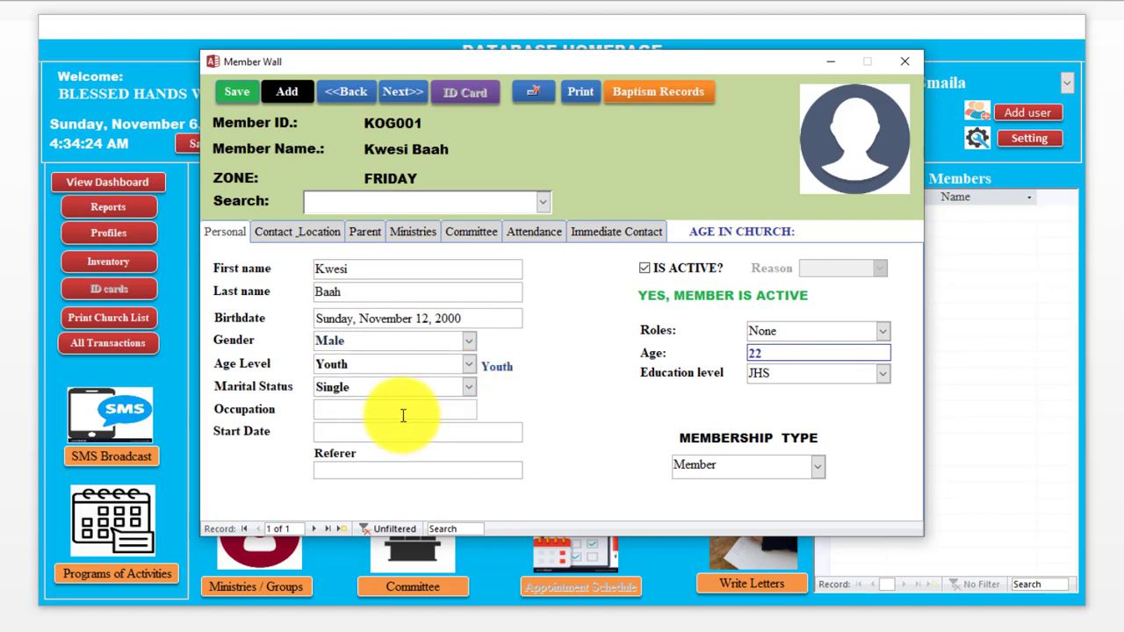
pyautogui.write('Student')
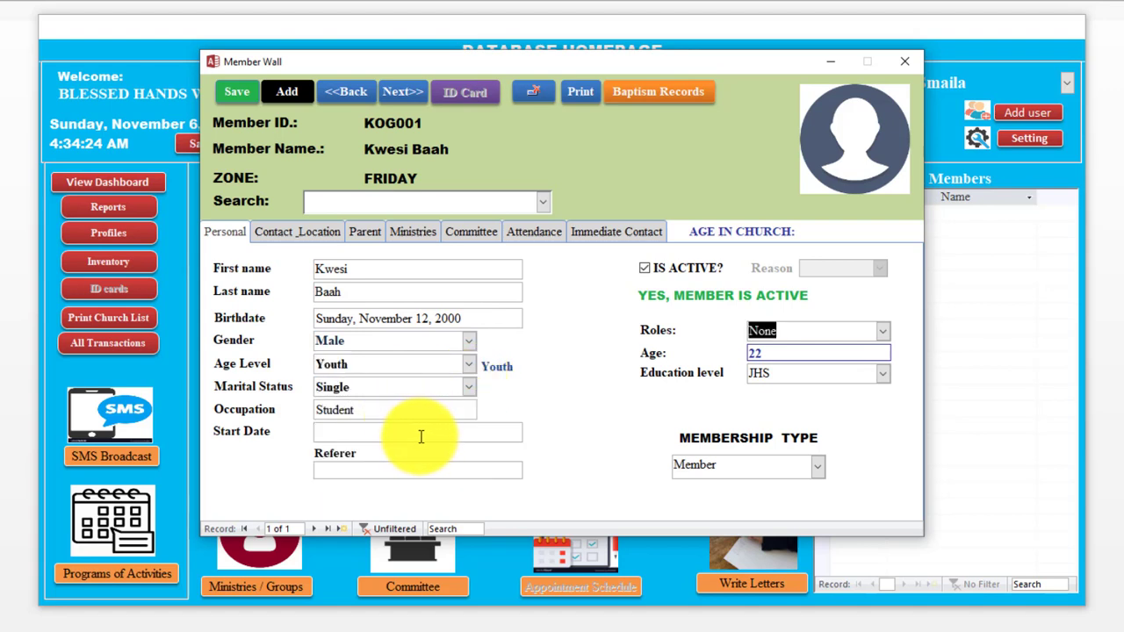
pyautogui.click(419, 433)
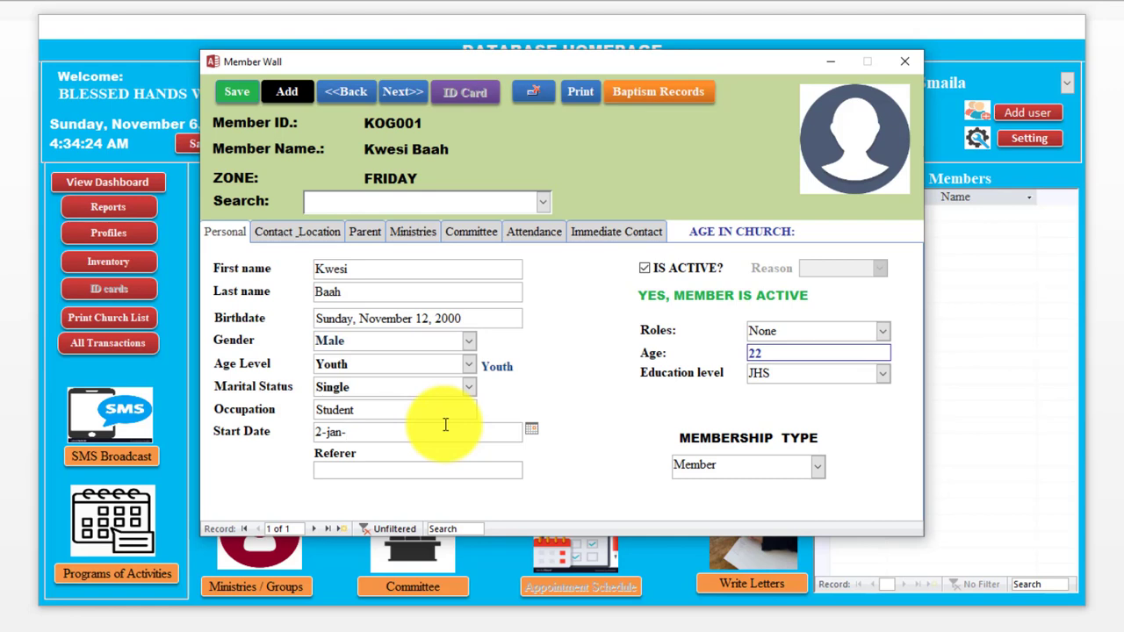
pyautogui.write('2-jan-12')
pyautogui.press('Tab')
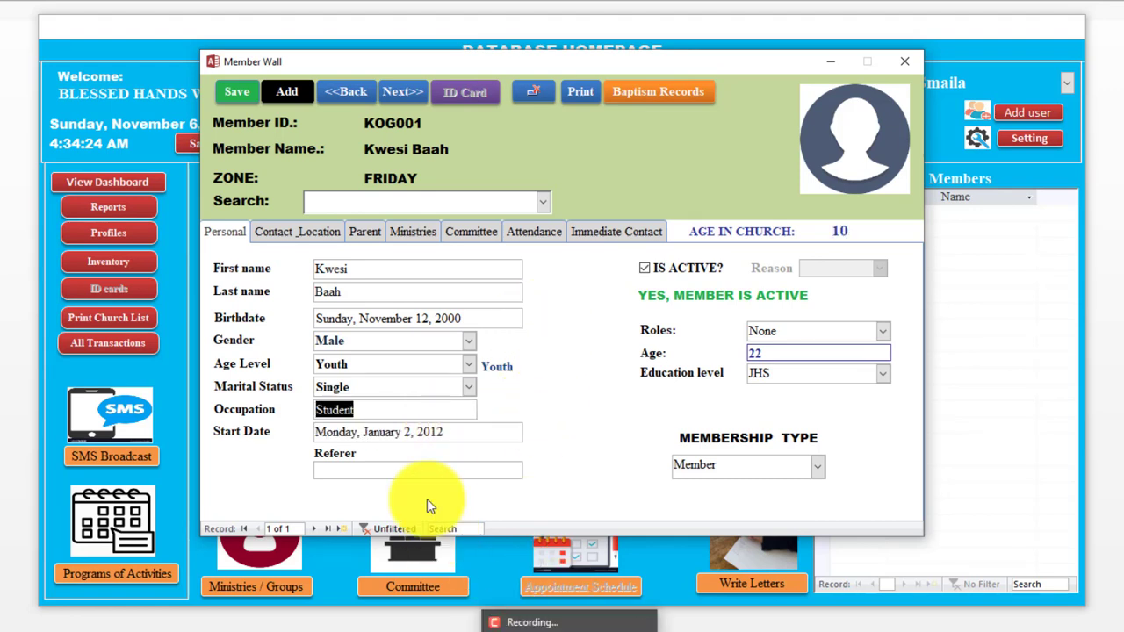
pyautogui.click(408, 472)
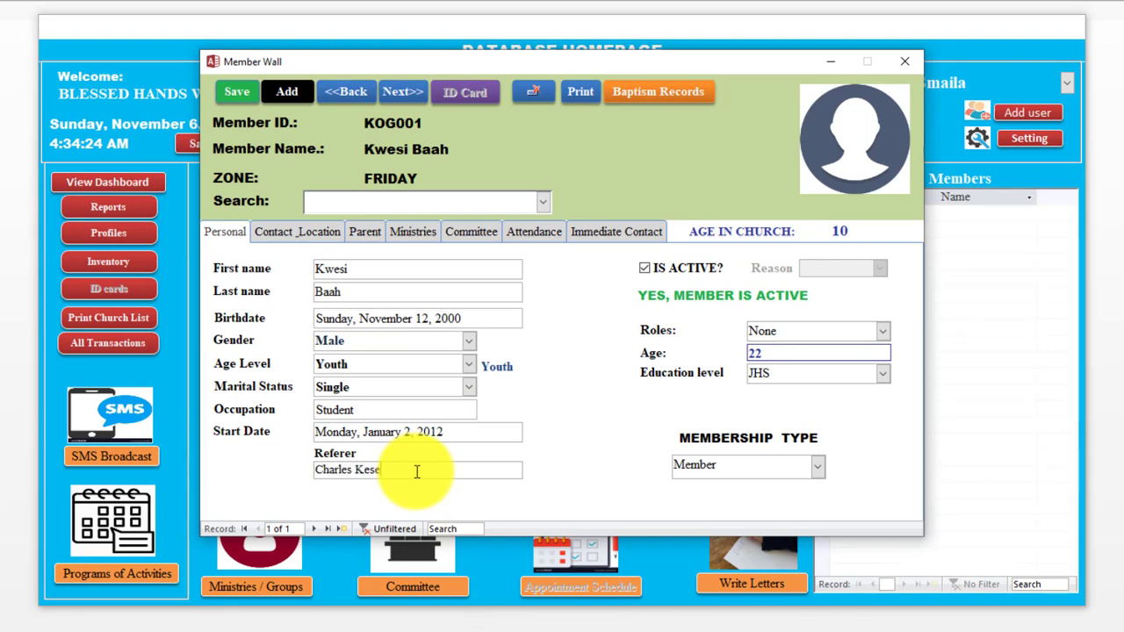
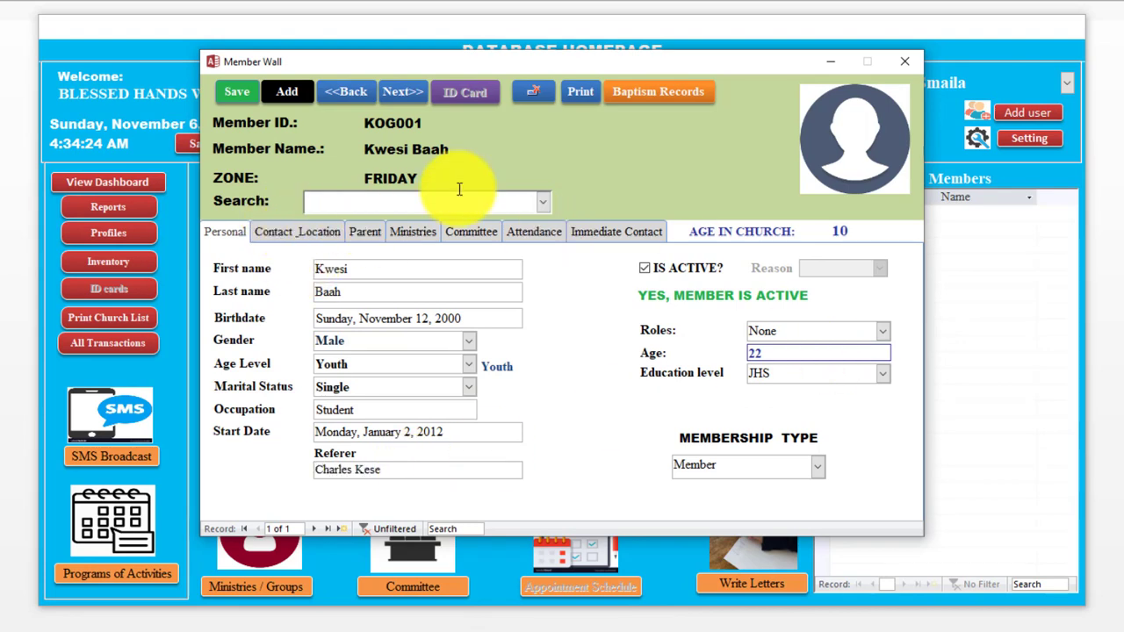
pyautogui.rightClick(569, 631)
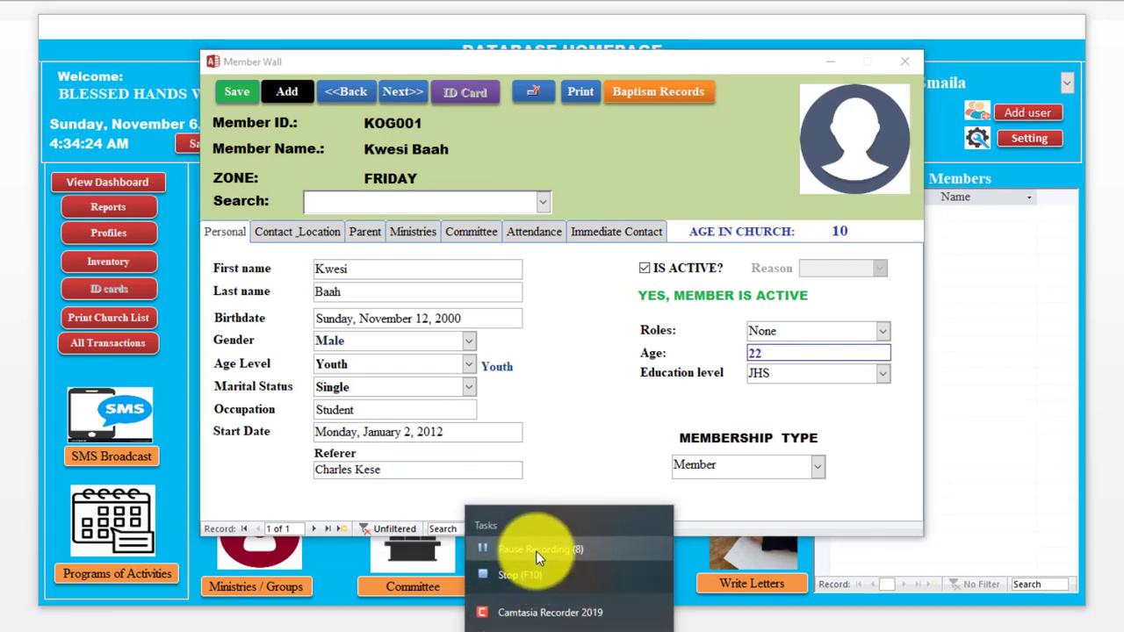
pyautogui.click(536, 550)
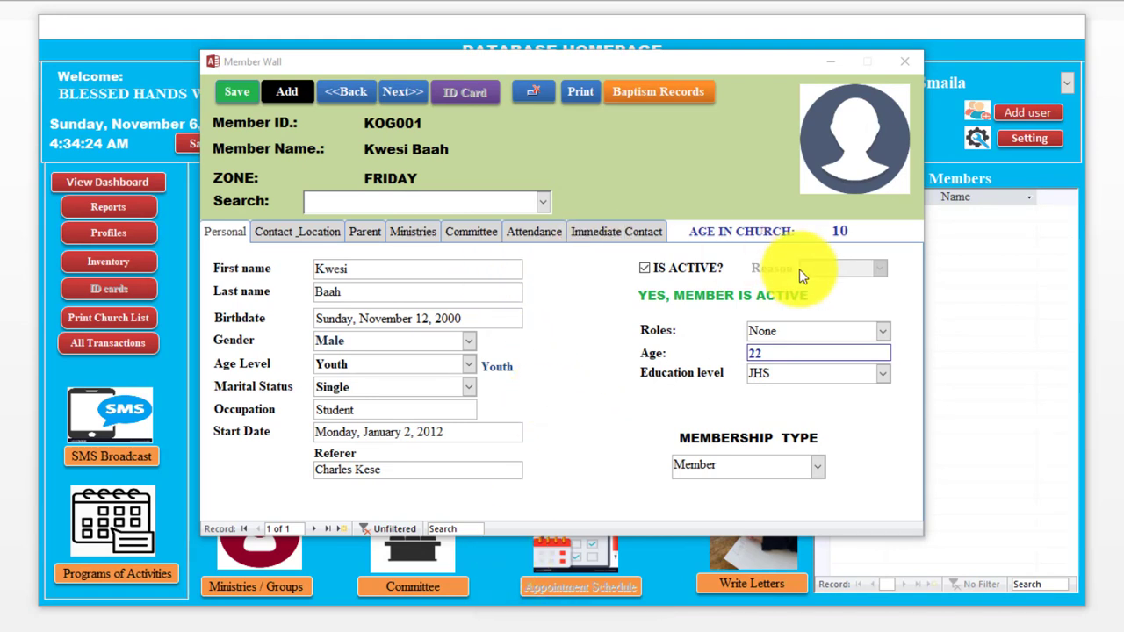
pyautogui.click(302, 234)
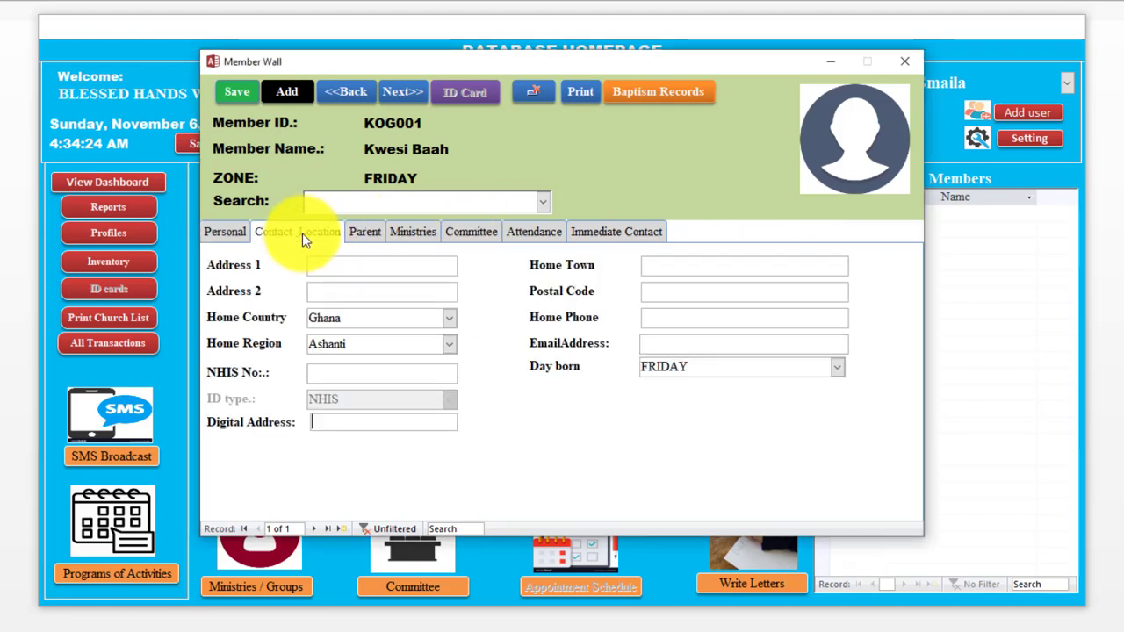
# Step: Enter address lines Ghana, Ashanti and home town Kasoa for the first member
pyautogui.click(367, 230)
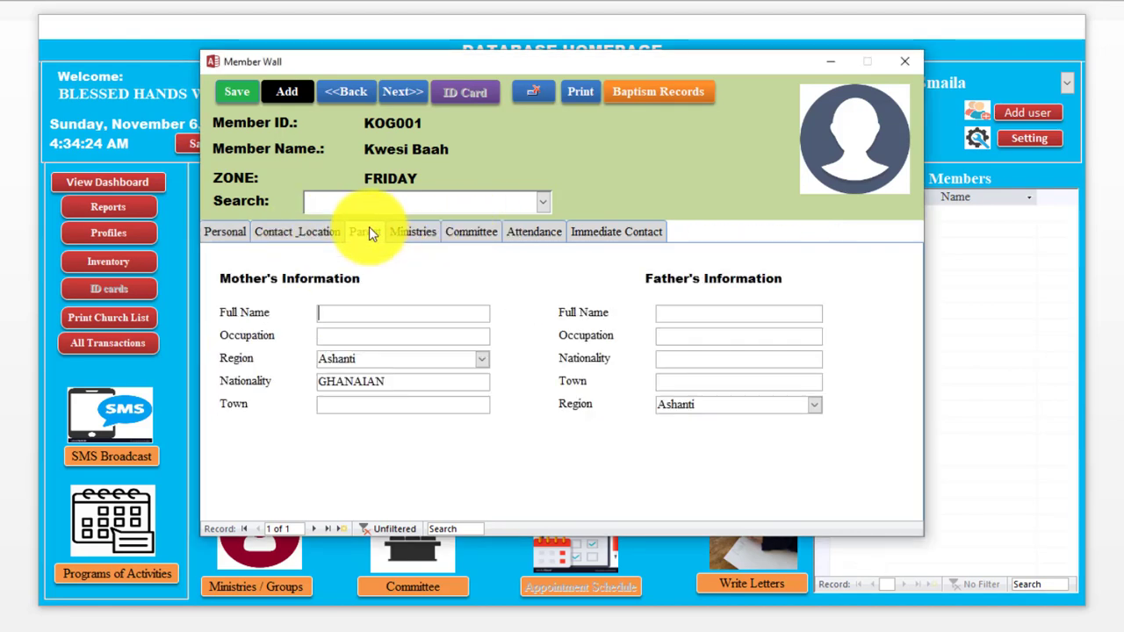
pyautogui.click(314, 234)
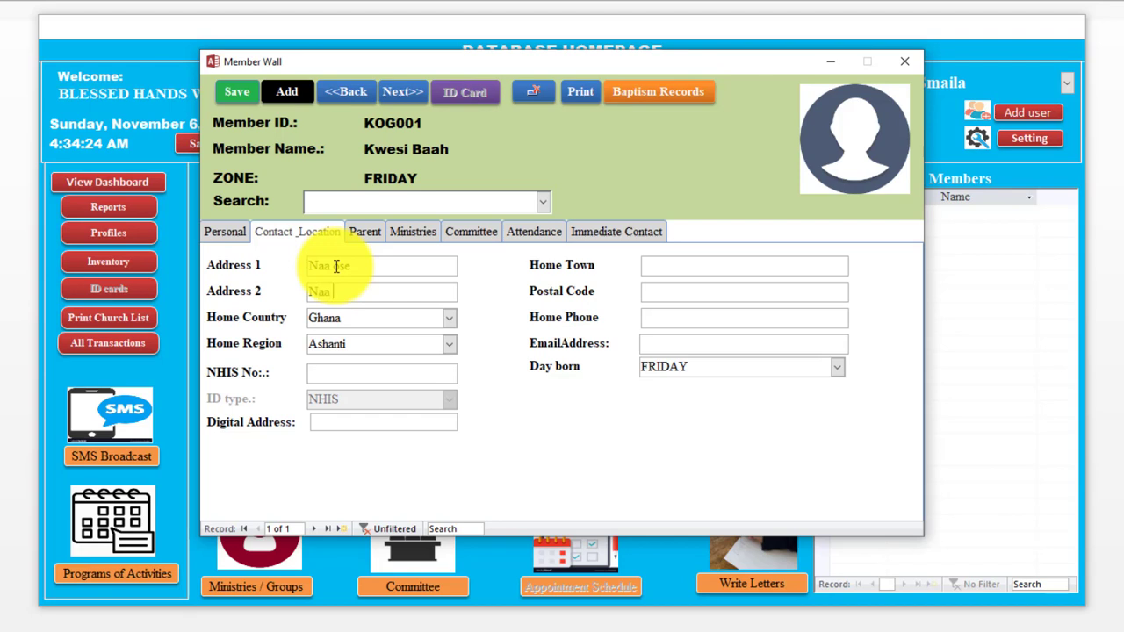
pyautogui.press('Tab')
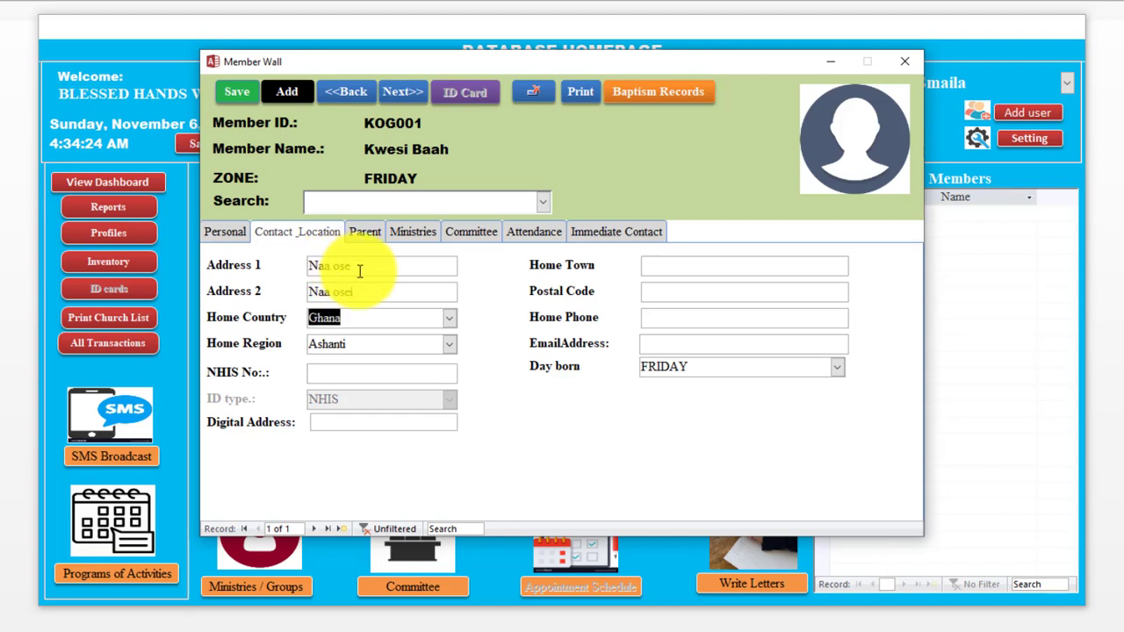
pyautogui.click(359, 268)
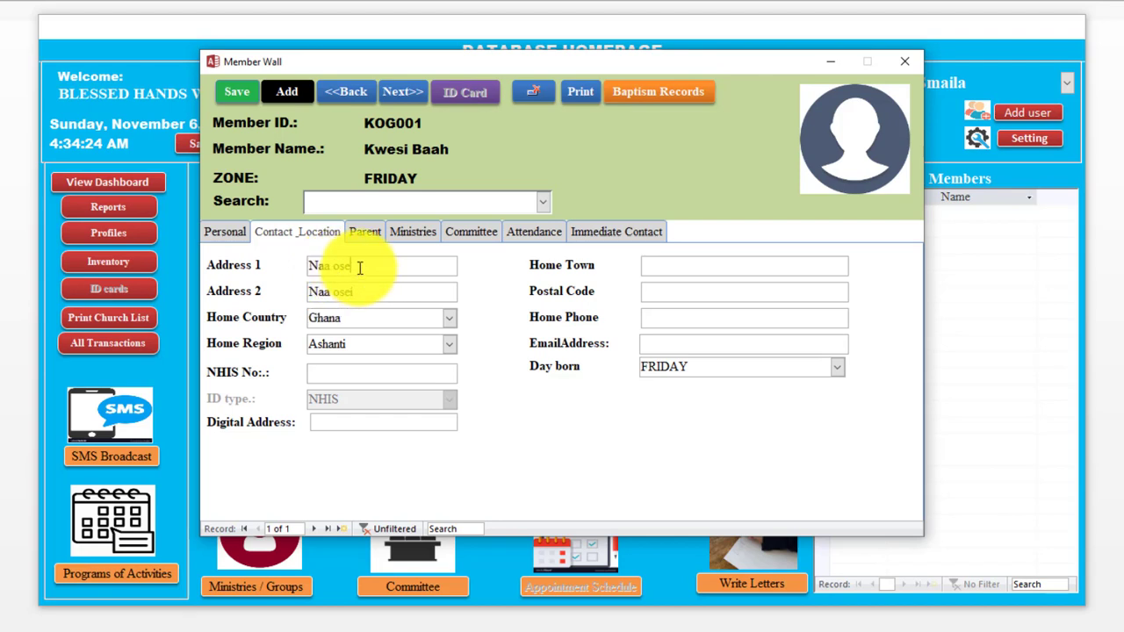
pyautogui.write('i')
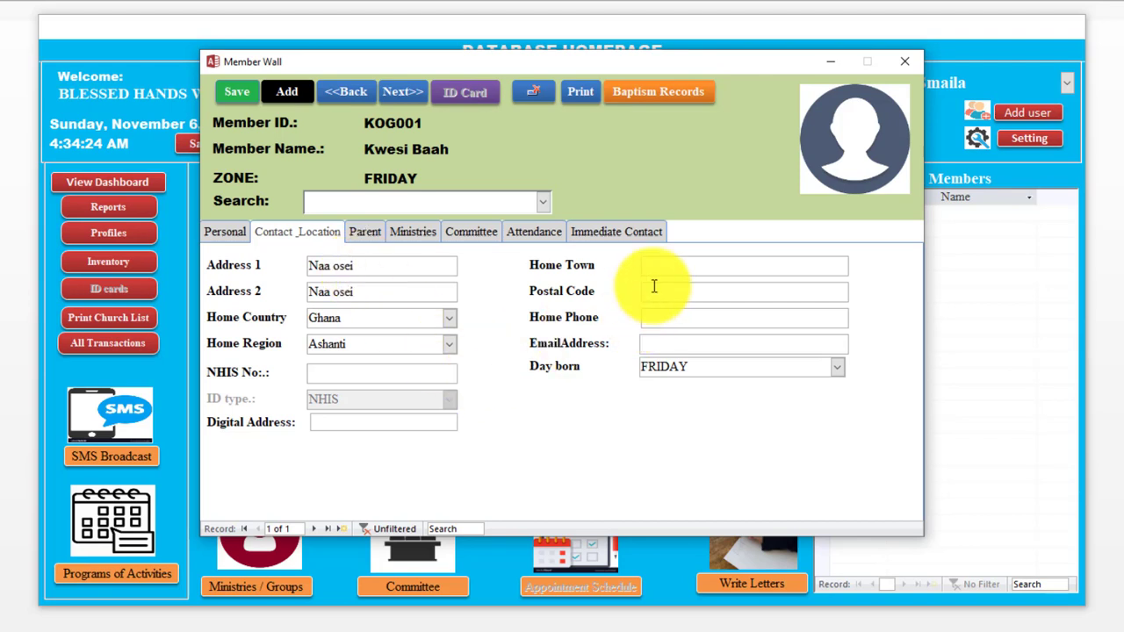
pyautogui.click(655, 272)
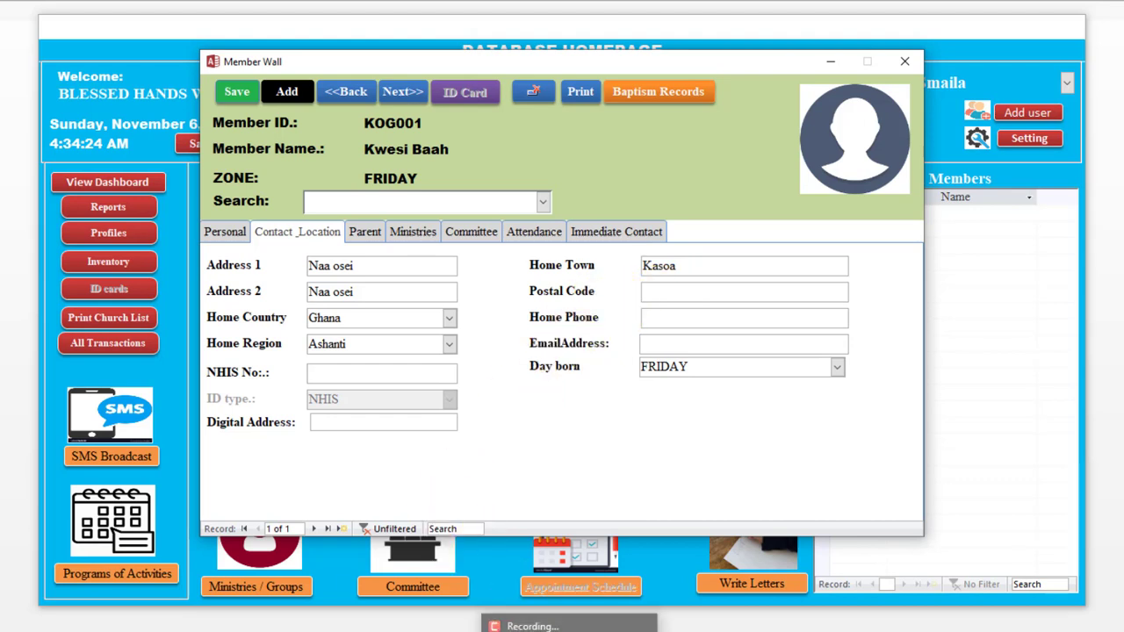
pyautogui.click(379, 235)
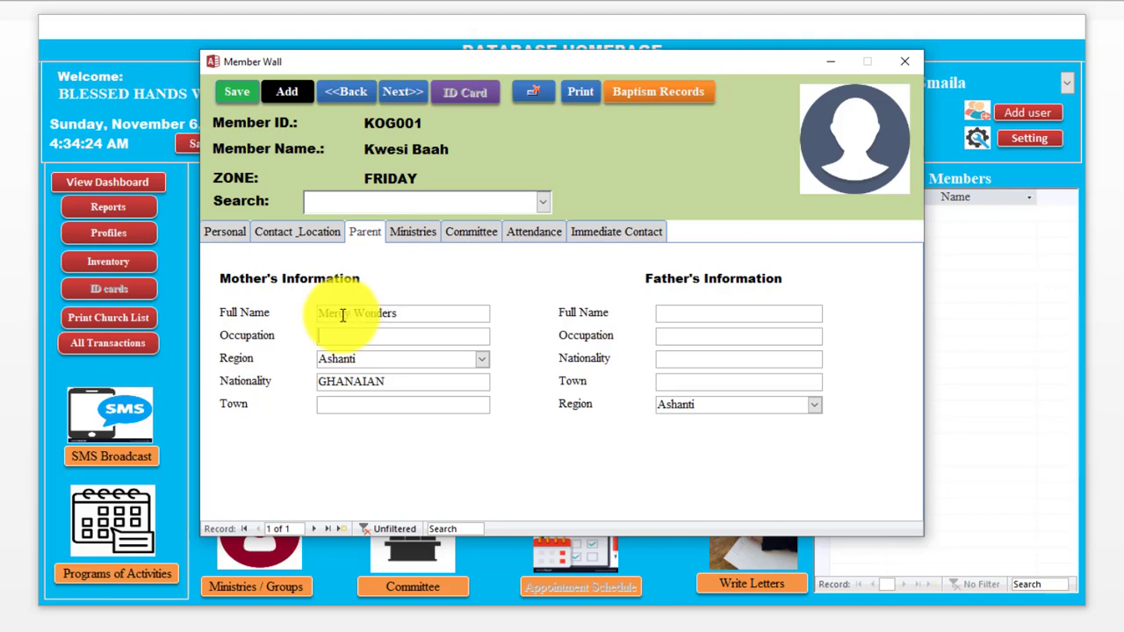
# Step: Enter mother's occupation Nursing and the father's name with occupation Driving
pyautogui.write('g')
pyautogui.press('Tab')
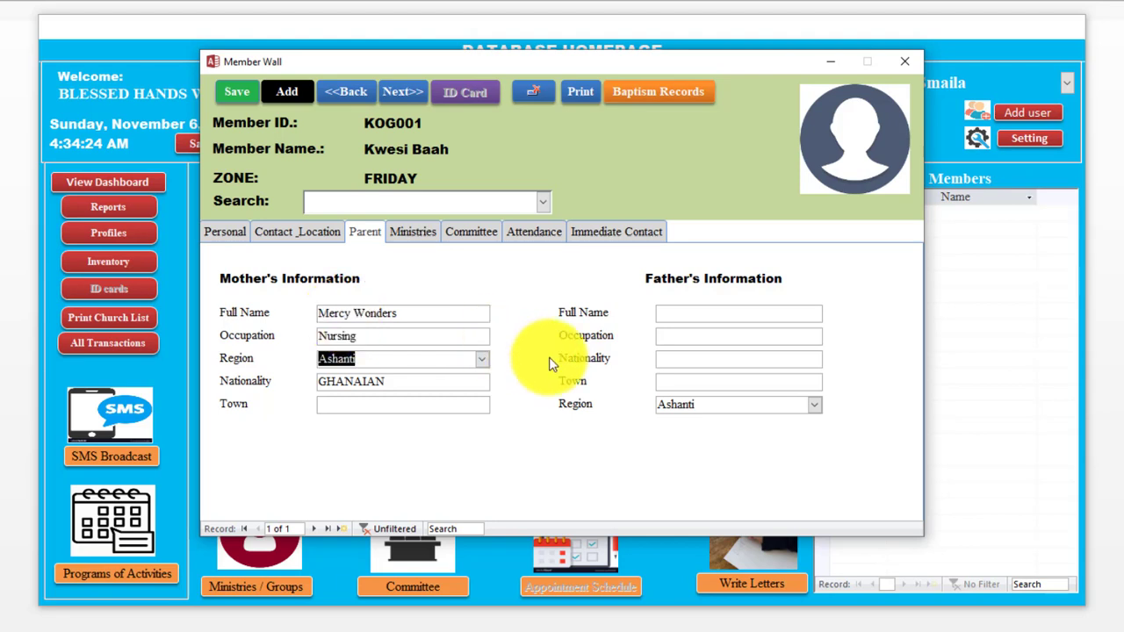
pyautogui.click(677, 320)
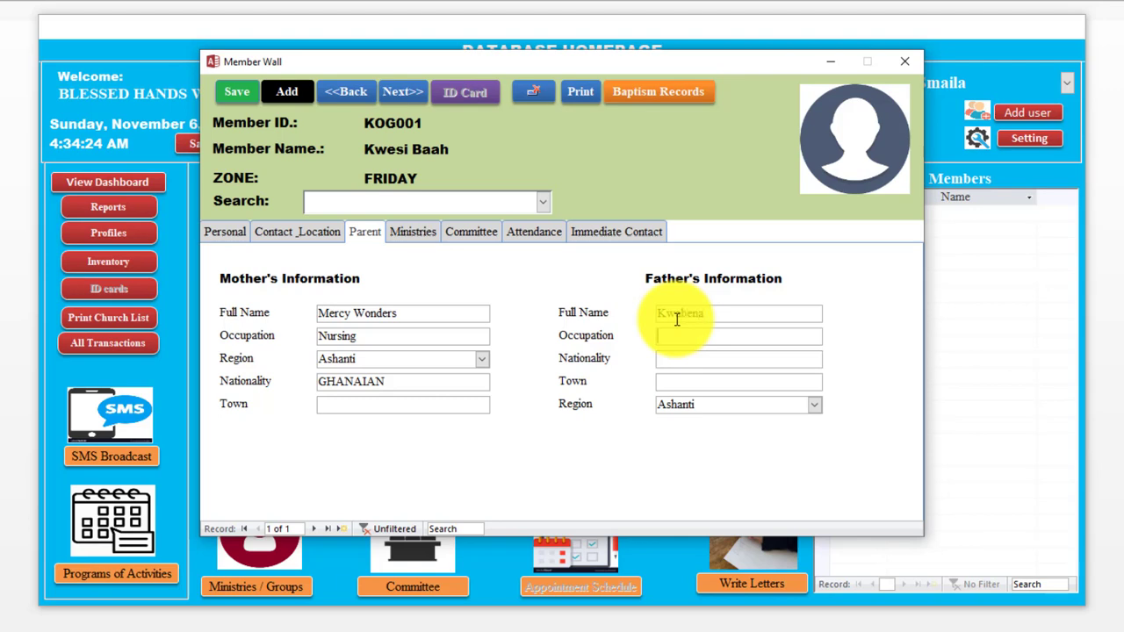
pyautogui.write('Kwabena')
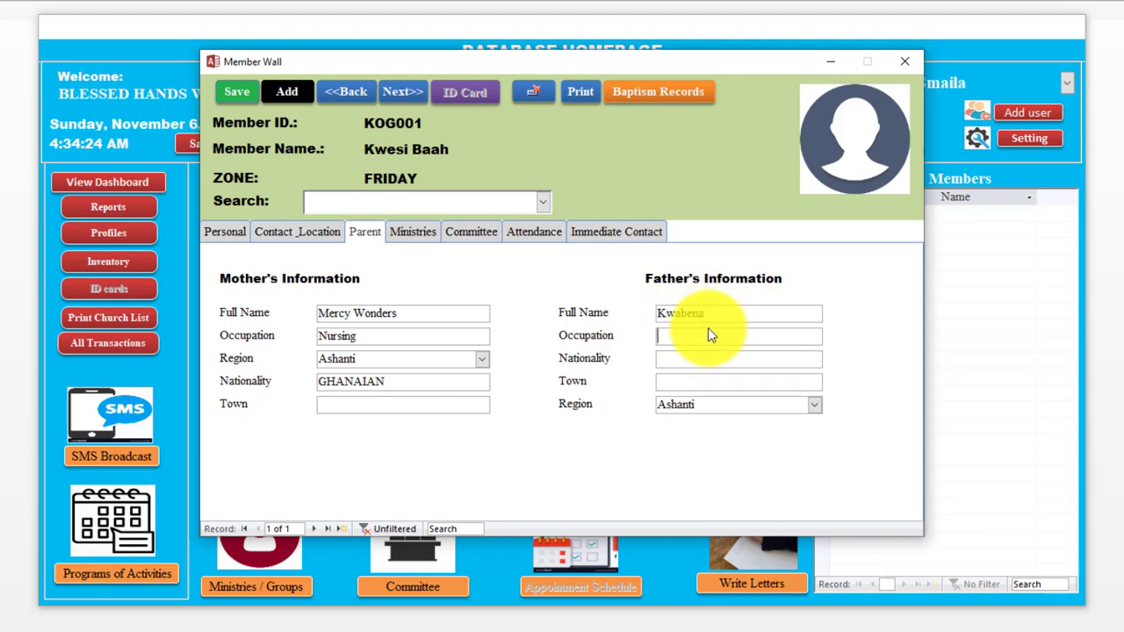
pyautogui.write('Driving')
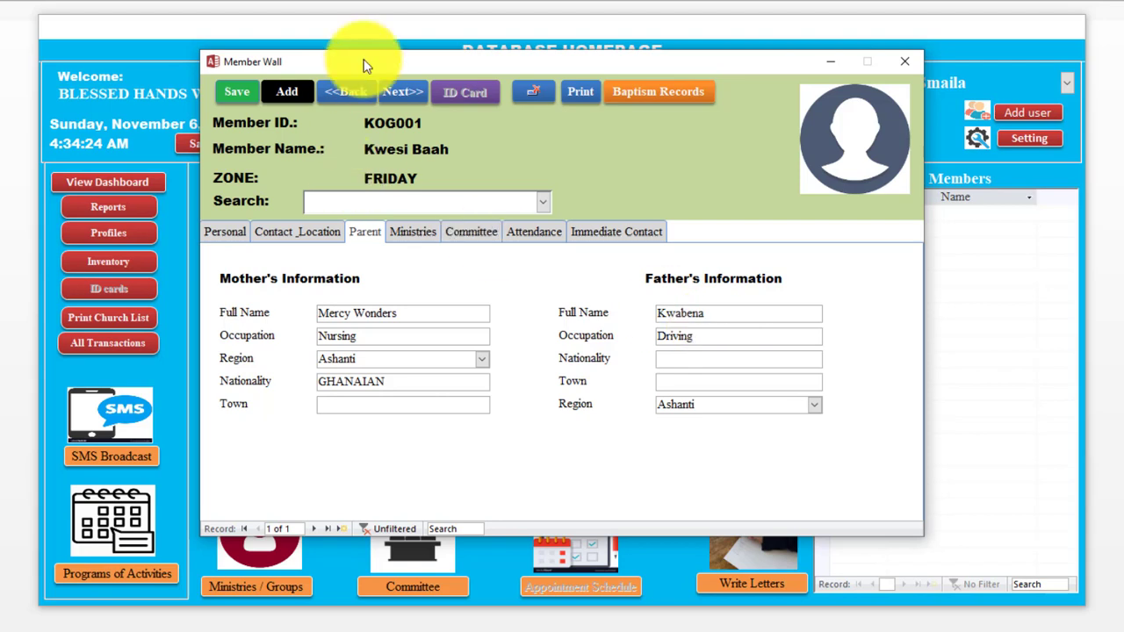
# Step: Save the member record and open the printable member profile
pyautogui.click(233, 91)
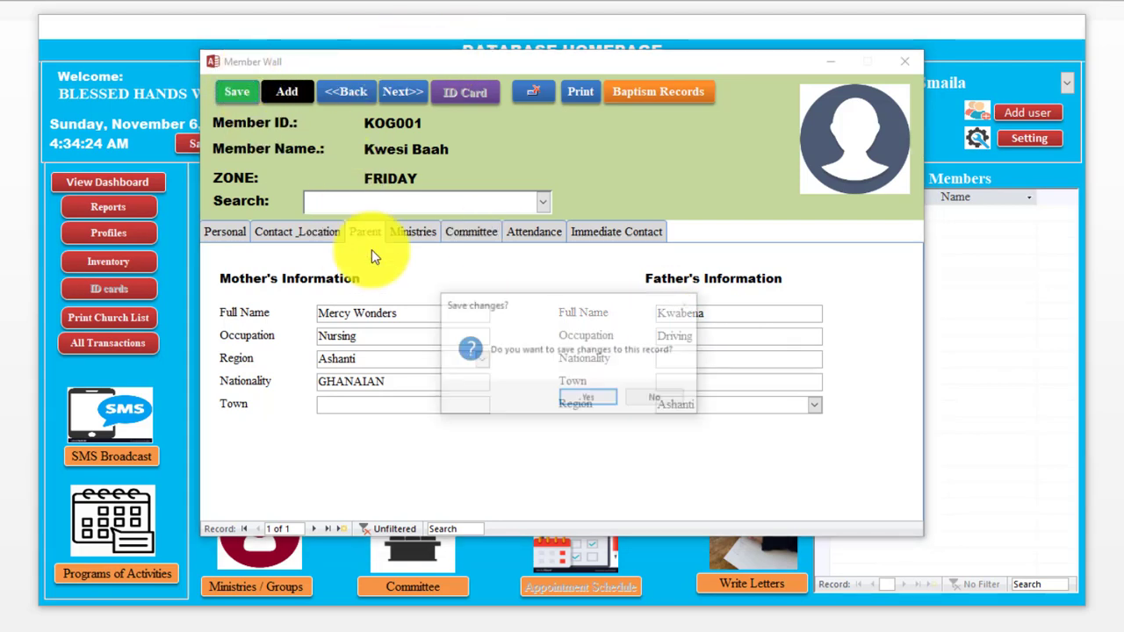
pyautogui.click(571, 400)
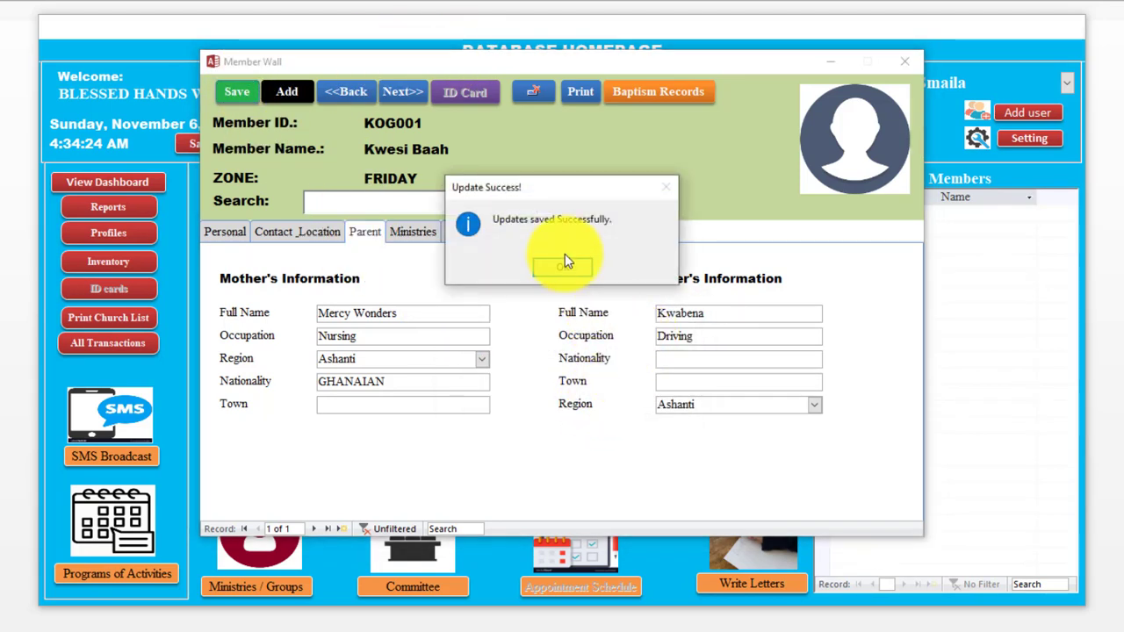
pyautogui.click(562, 266)
pyautogui.click(288, 233)
pyautogui.click(226, 233)
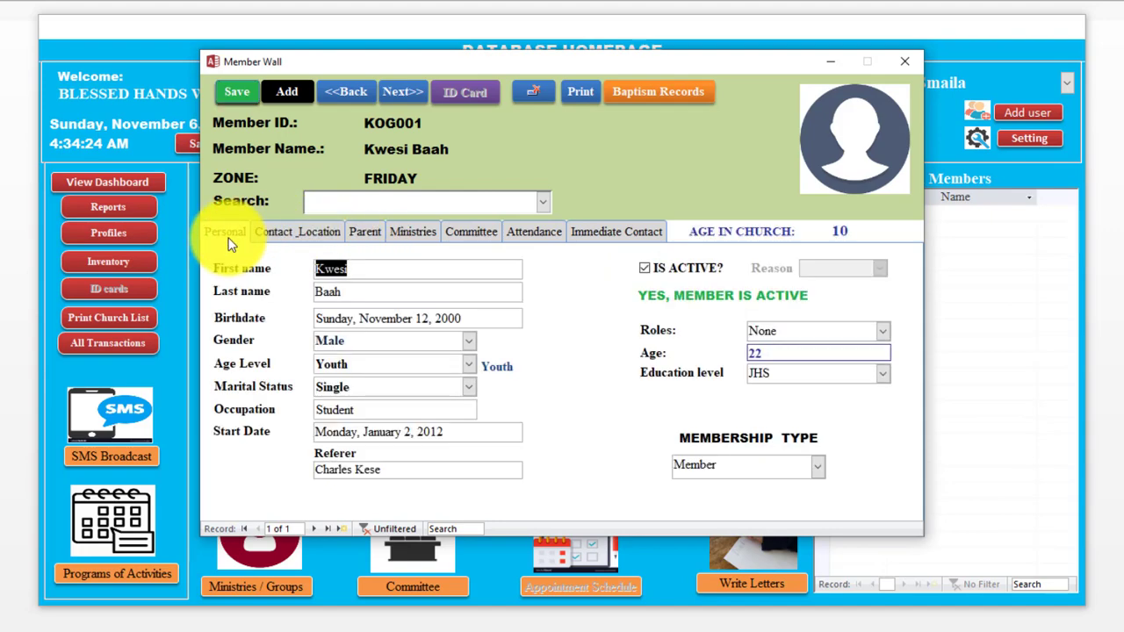
pyautogui.click(577, 93)
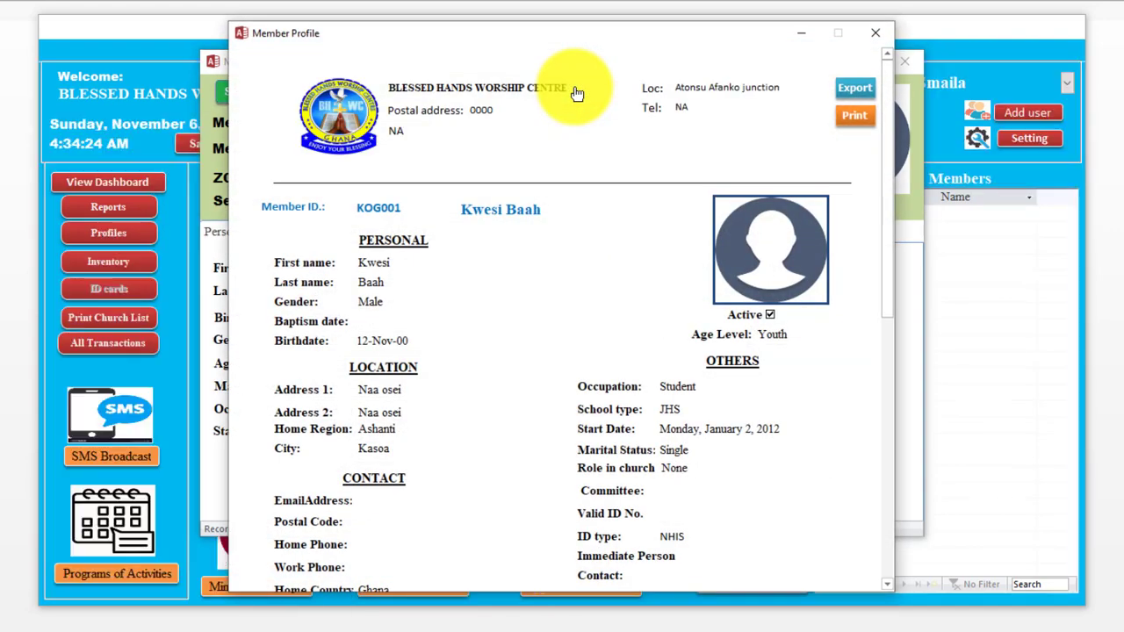
pyautogui.scroll(-3, 888, 153)
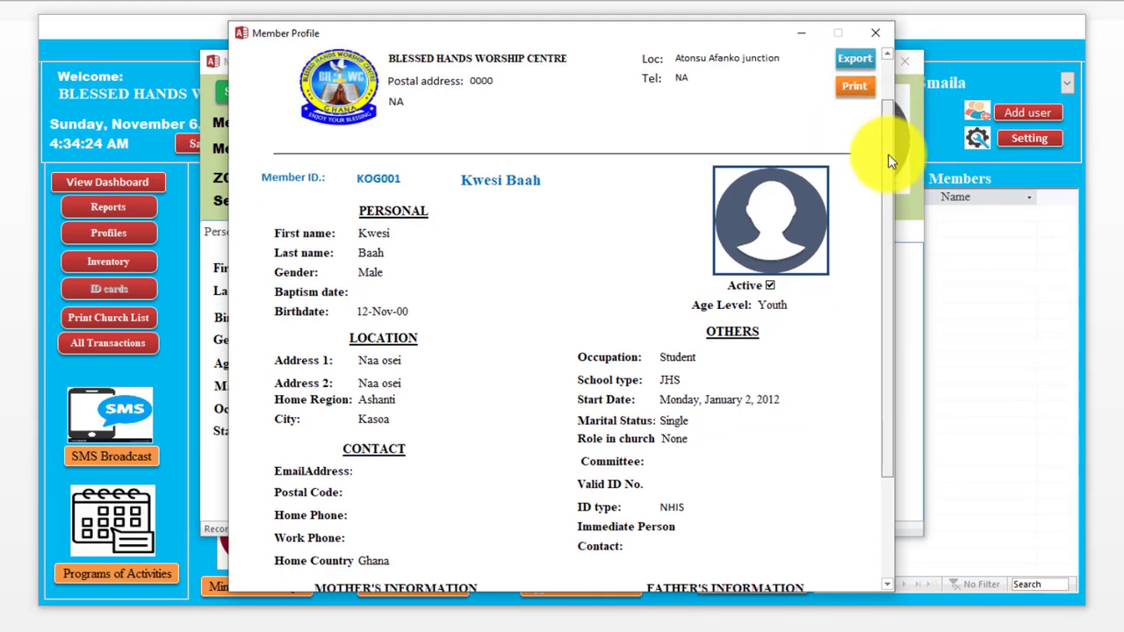
pyautogui.scroll(3, 917, 91)
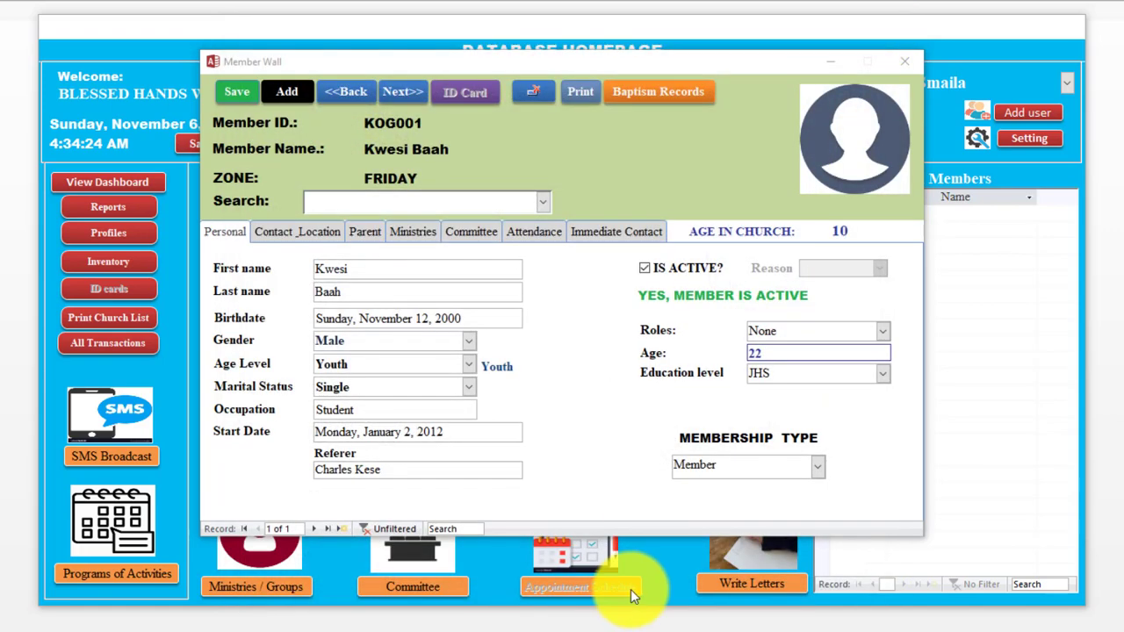
pyautogui.click(878, 33)
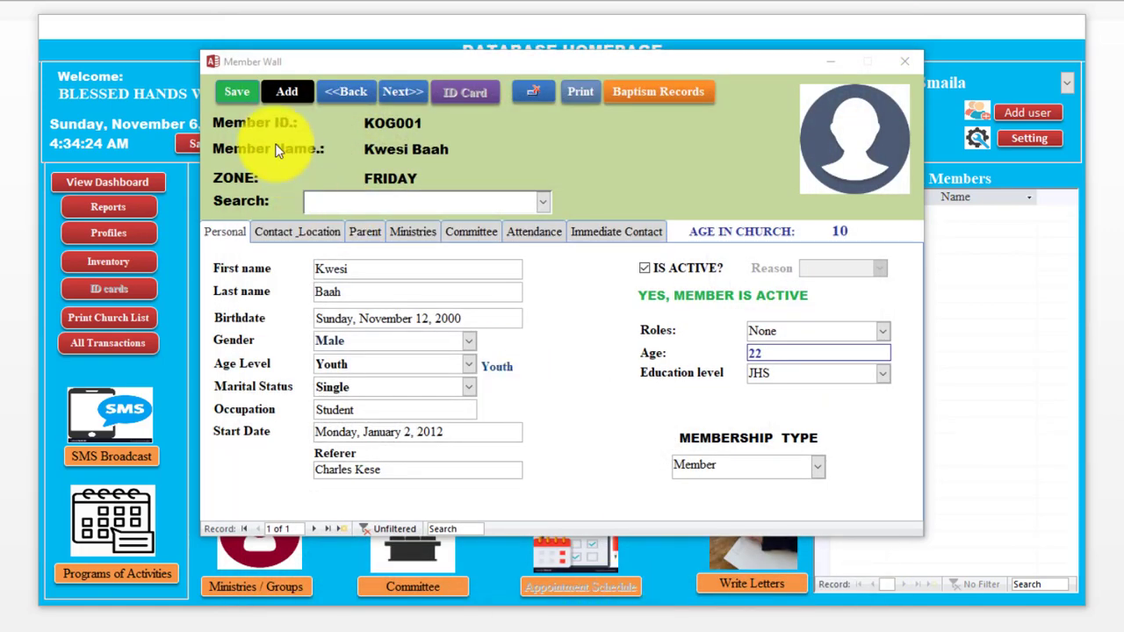
# Step: Start a new member with the name, gender Male and birthdate 2 Nov 1997
pyautogui.click(284, 91)
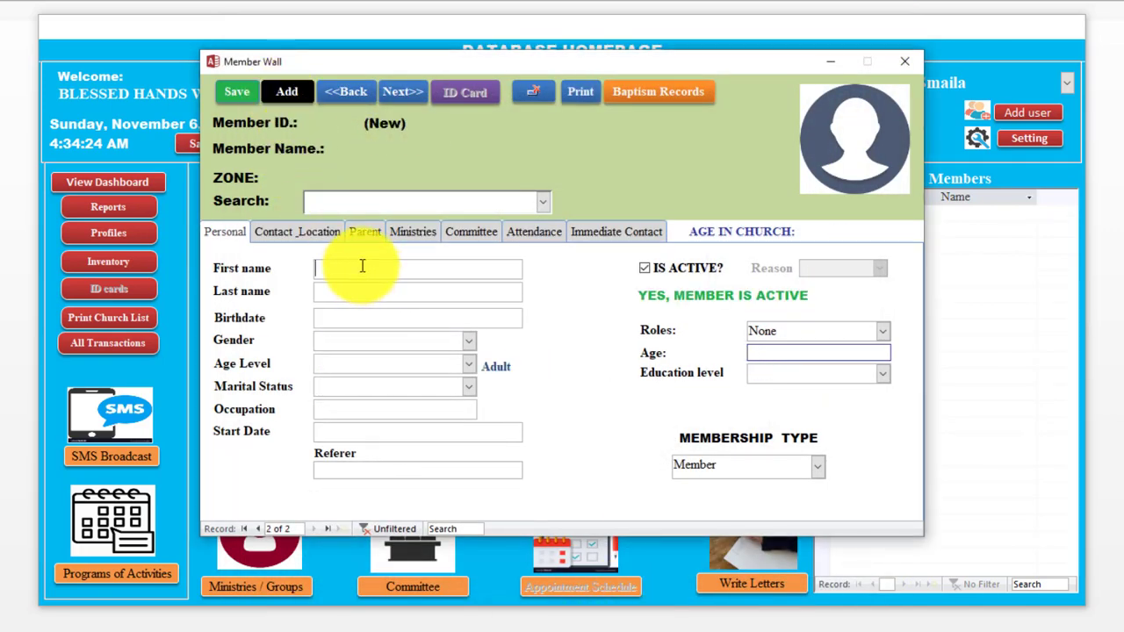
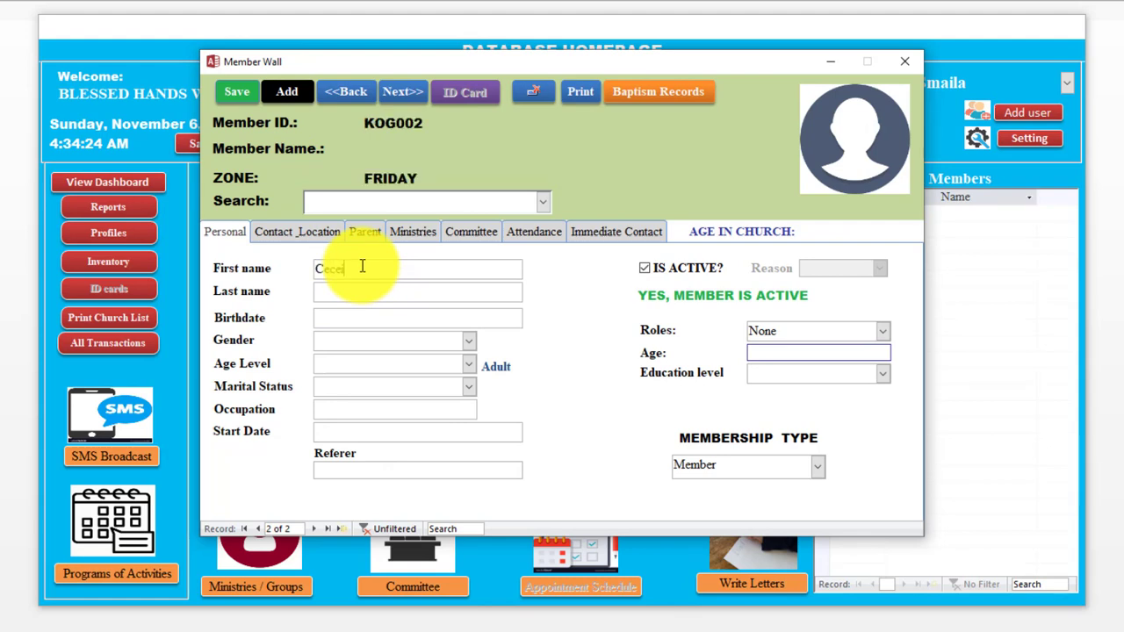
pyautogui.press('Tab')
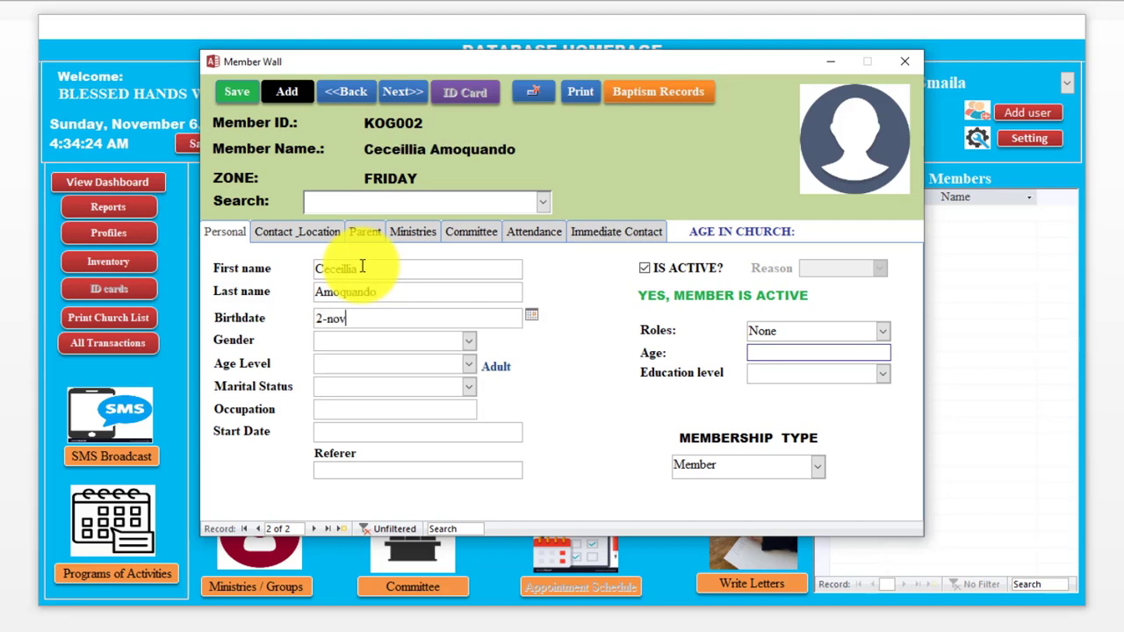
pyautogui.write('2-nov-10')
pyautogui.press('Tab')
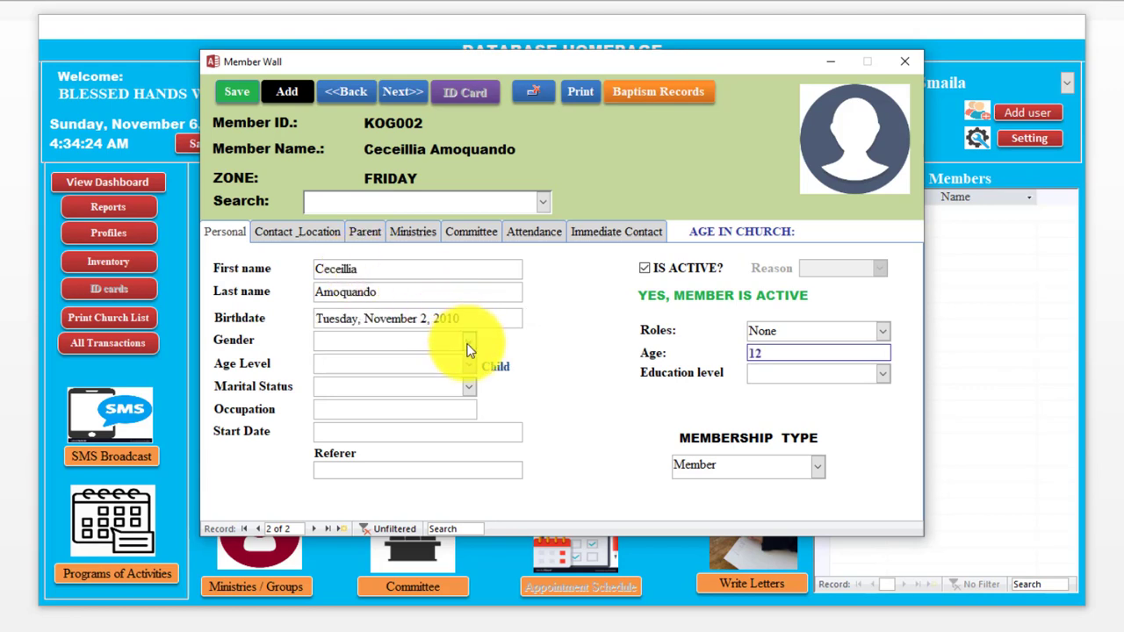
pyautogui.click(467, 350)
pyautogui.click(436, 362)
pyautogui.press('Tab')
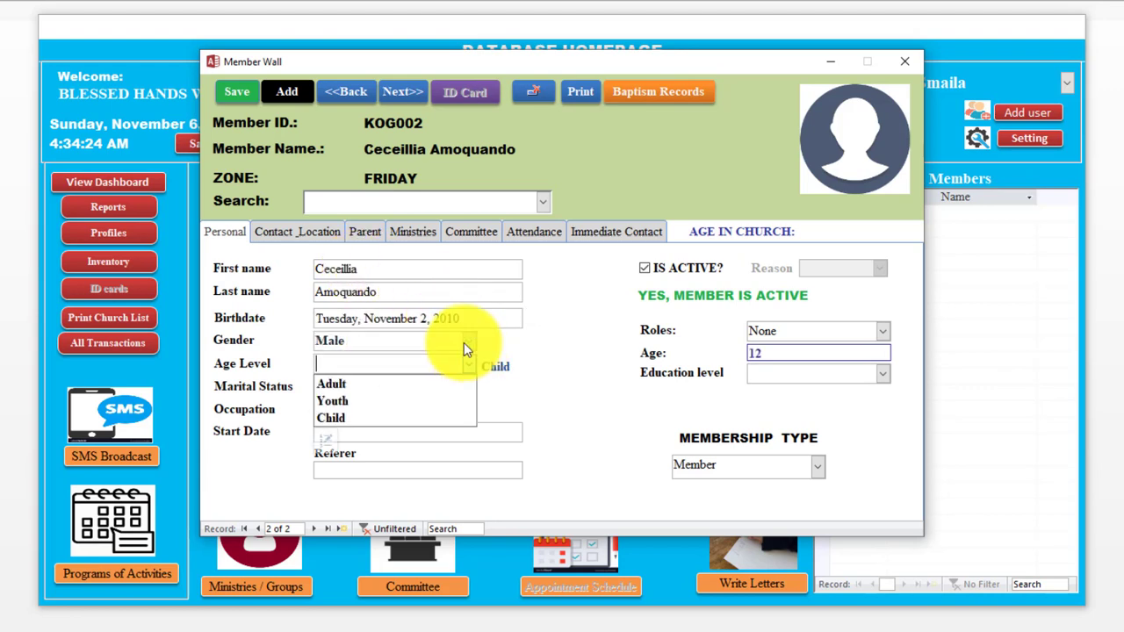
pyautogui.click(459, 318)
pyautogui.doubleClick(446, 318)
pyautogui.write('1')
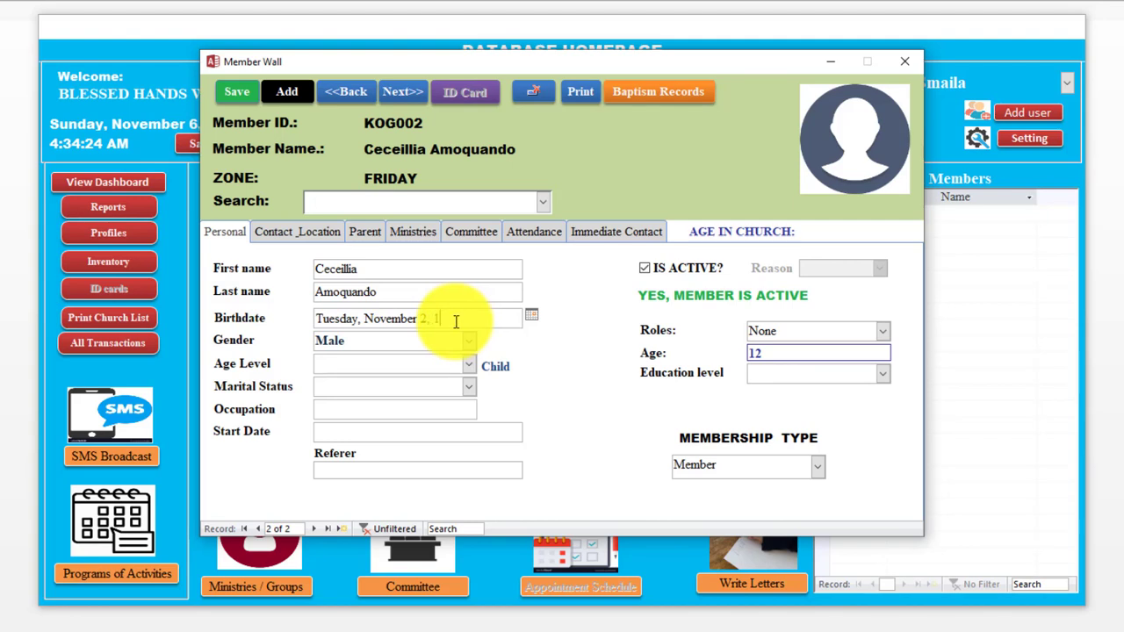
pyautogui.write('99')
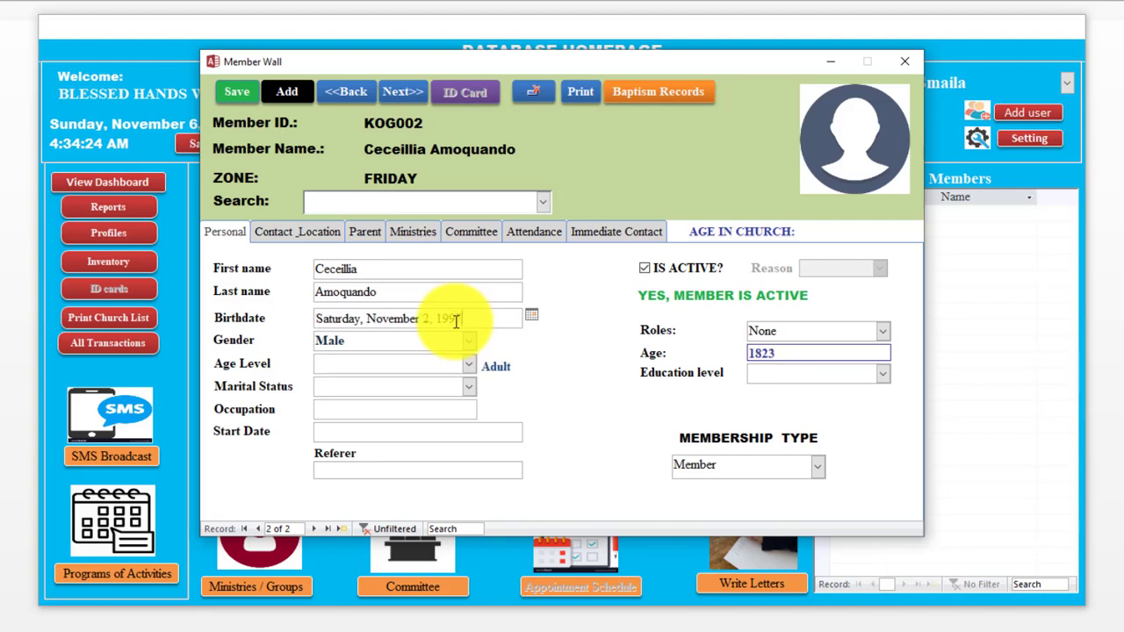
pyautogui.write('7')
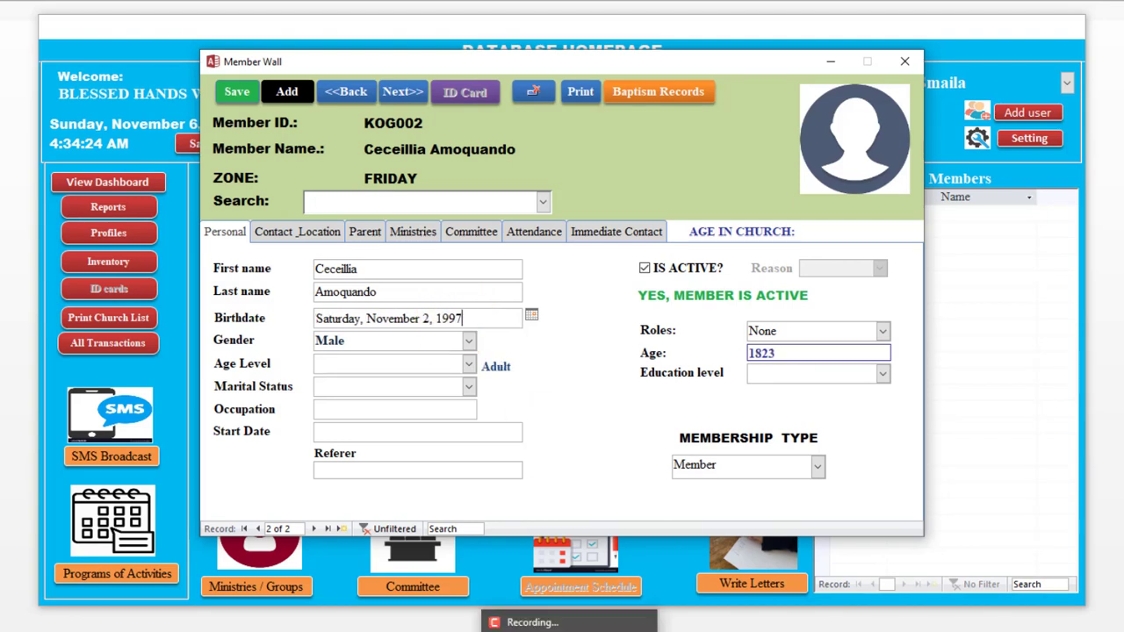
pyautogui.press('Tab')
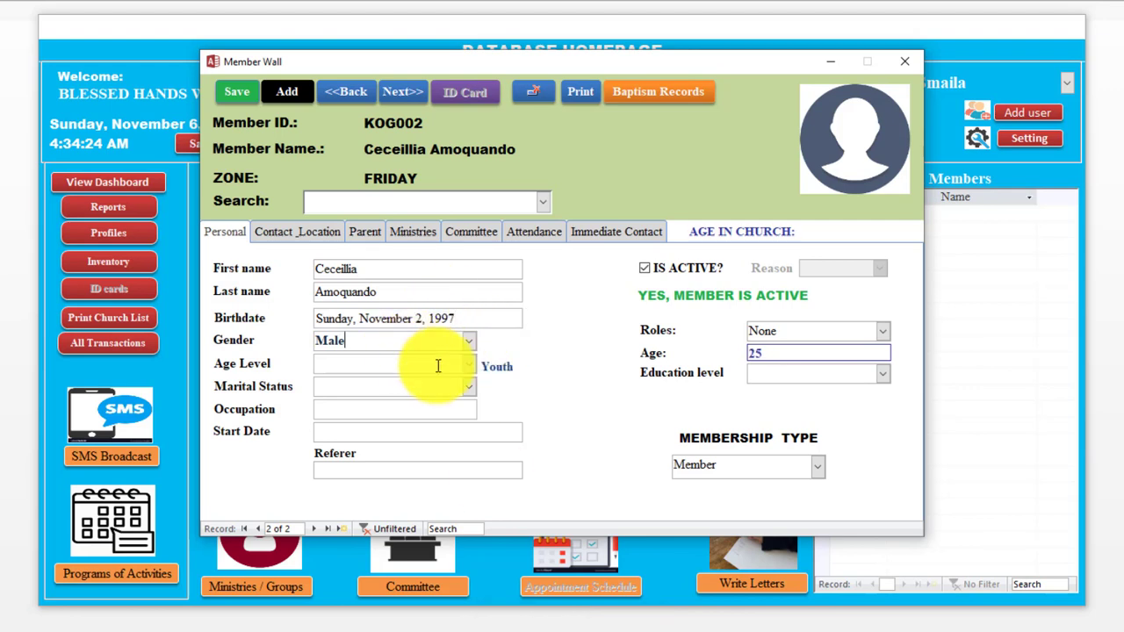
# Step: Set age level Adult, marital status Single, occupation Teacher and start date 2 Nov 2011
pyautogui.click(471, 365)
pyautogui.click(419, 384)
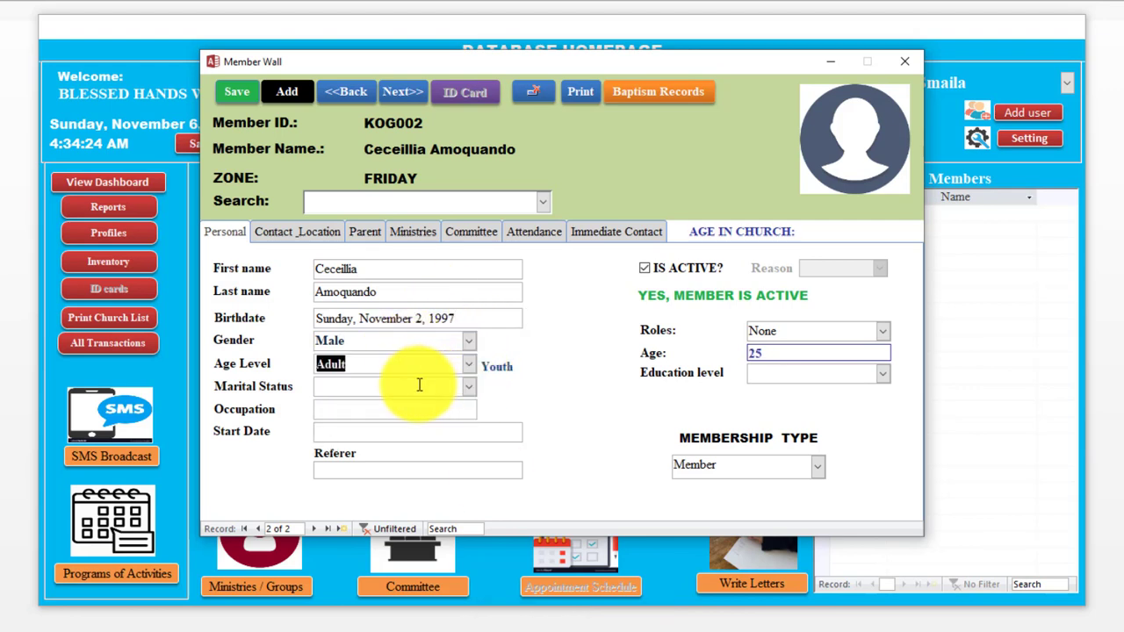
pyautogui.click(418, 386)
pyautogui.write('Single')
pyautogui.press('Tab')
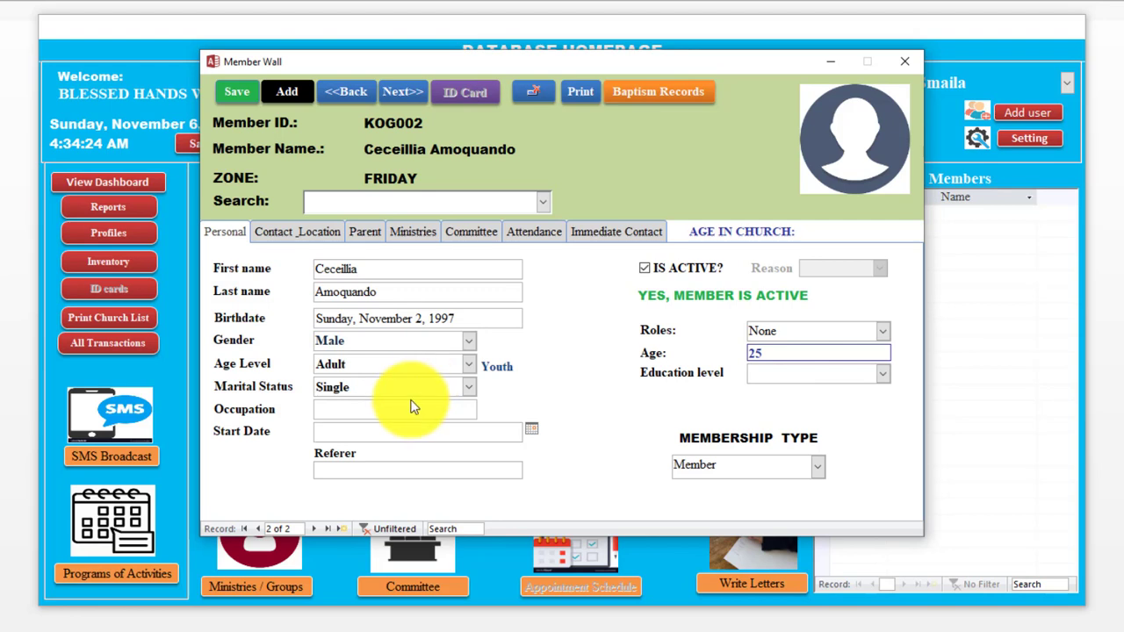
pyautogui.click(415, 405)
pyautogui.write('Teacher')
pyautogui.press('Tab')
pyautogui.click(381, 432)
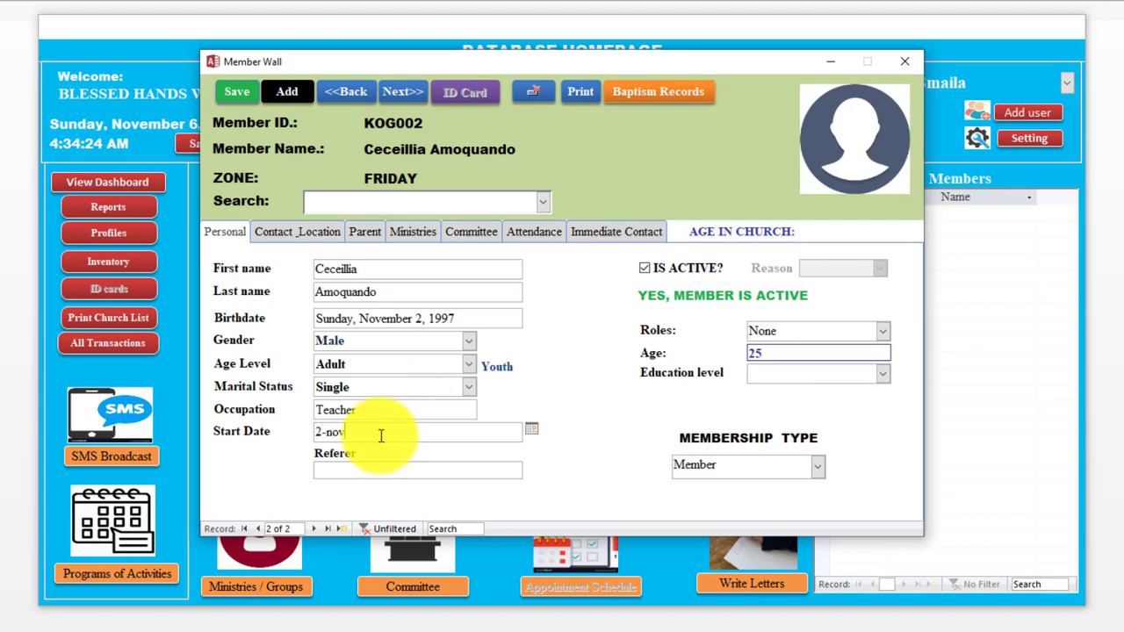
pyautogui.write('2-nov-11')
pyautogui.press('Tab')
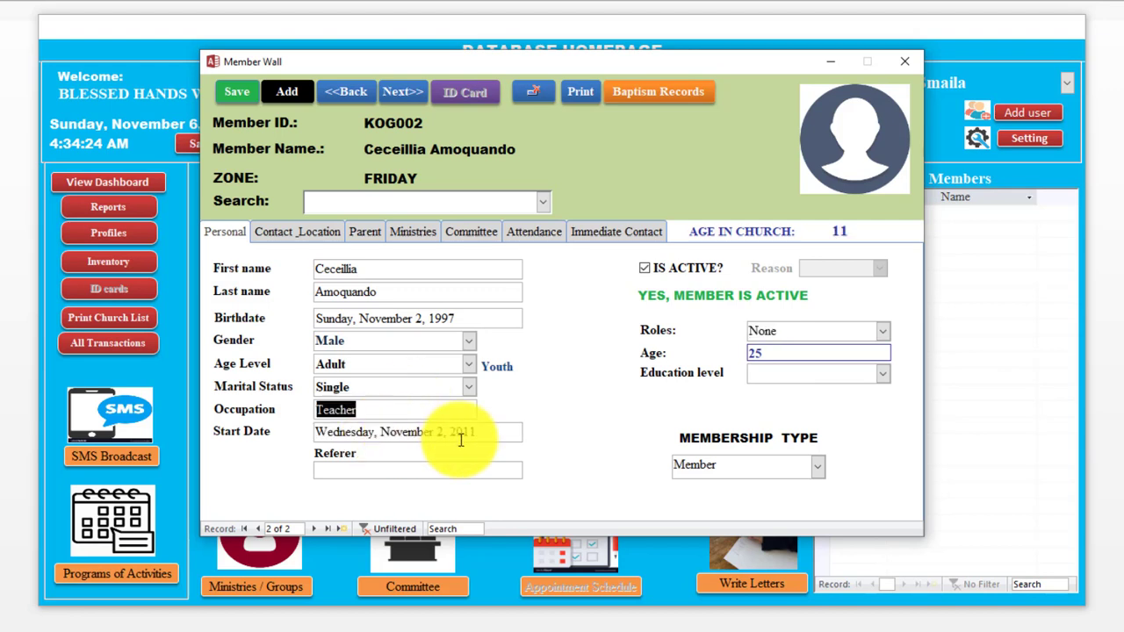
pyautogui.click(296, 236)
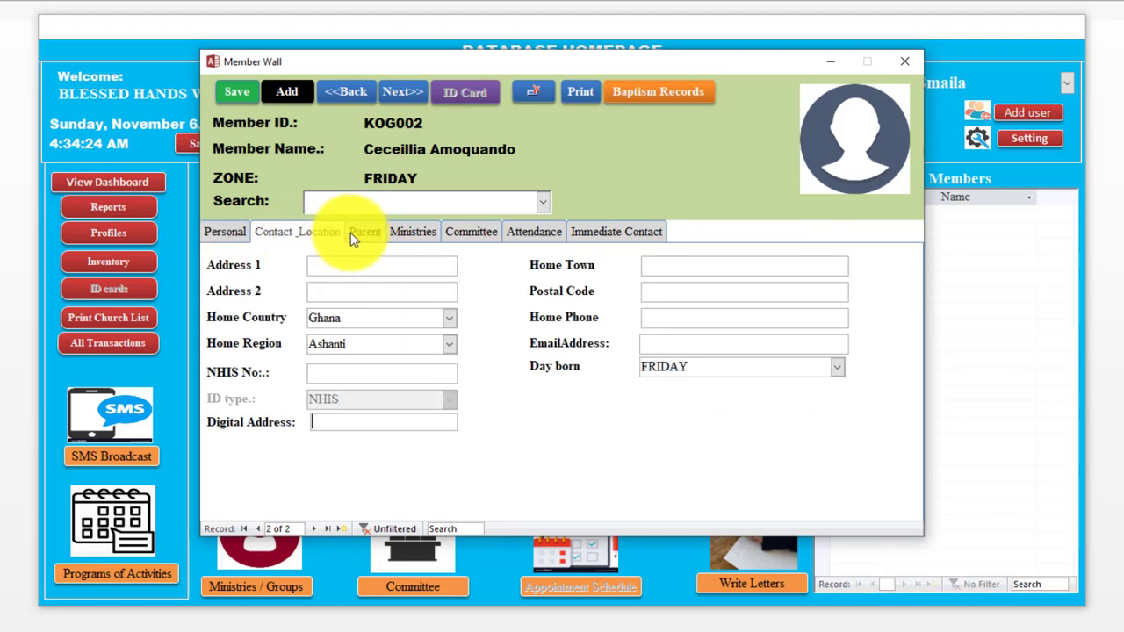
# Step: Set parent ministry Youth Ministry and tick Youth and Children Ministry as other ministries
pyautogui.click(363, 234)
pyautogui.click(420, 234)
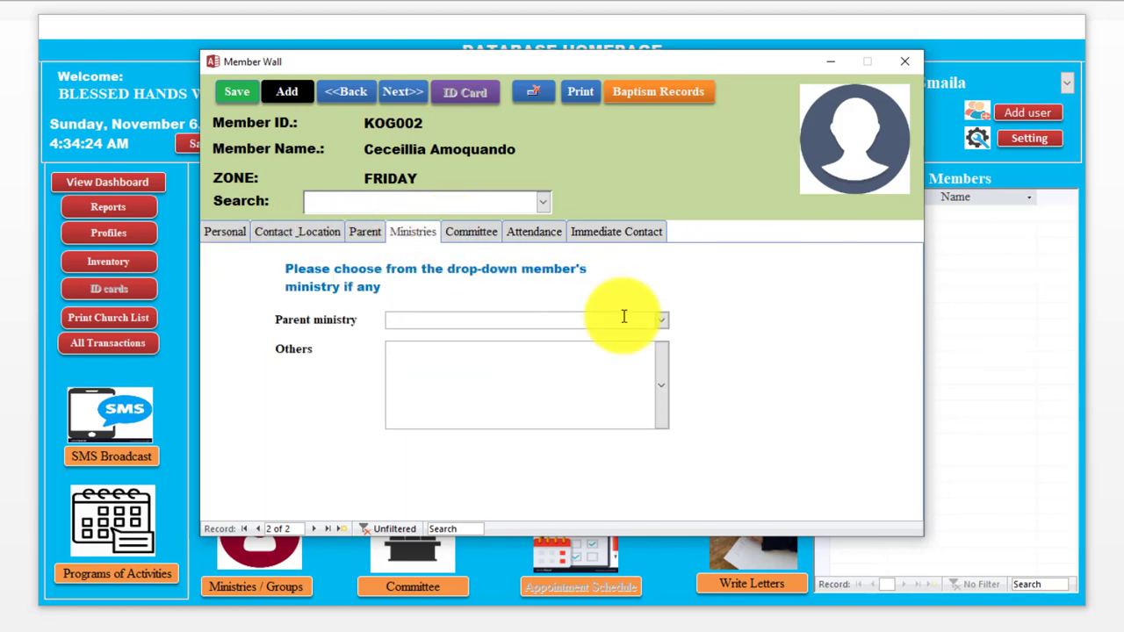
pyautogui.click(661, 319)
pyautogui.click(605, 353)
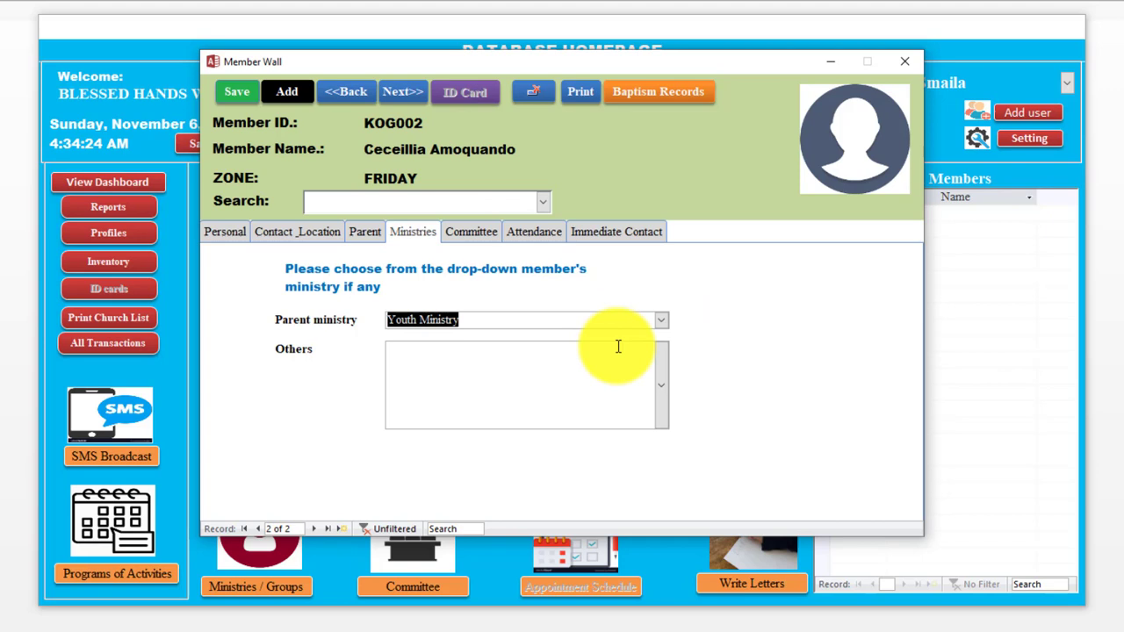
pyautogui.click(659, 380)
pyautogui.click(397, 455)
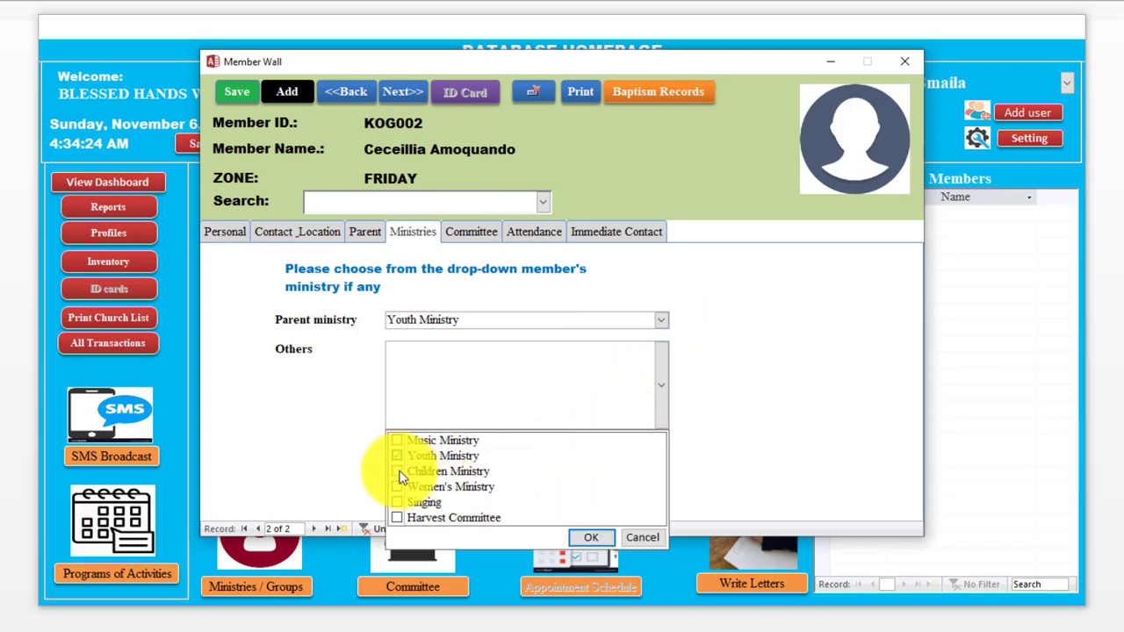
pyautogui.click(397, 471)
pyautogui.click(577, 541)
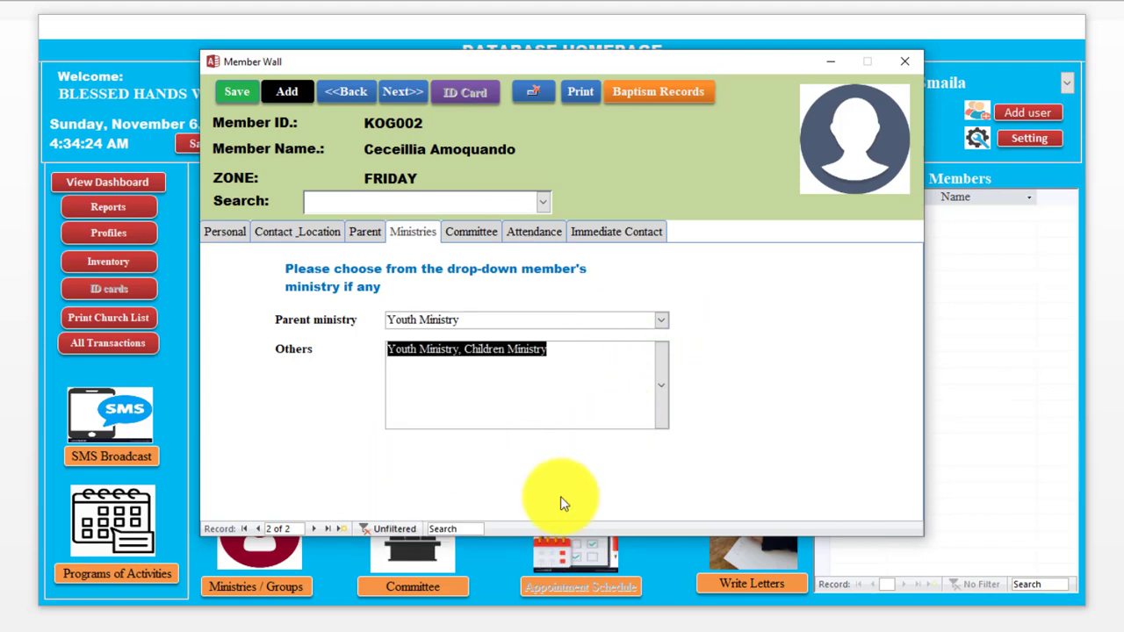
# Step: Set parent committee music, add Sites and Planning, and save the record
pyautogui.click(471, 234)
pyautogui.click(718, 338)
pyautogui.click(667, 366)
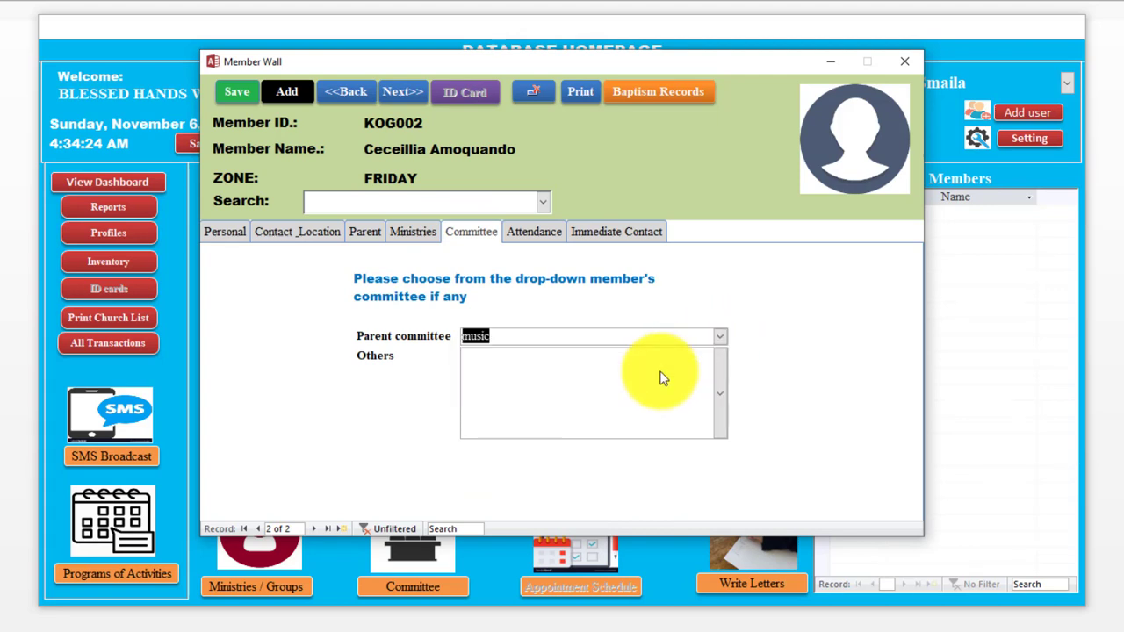
pyautogui.click(720, 400)
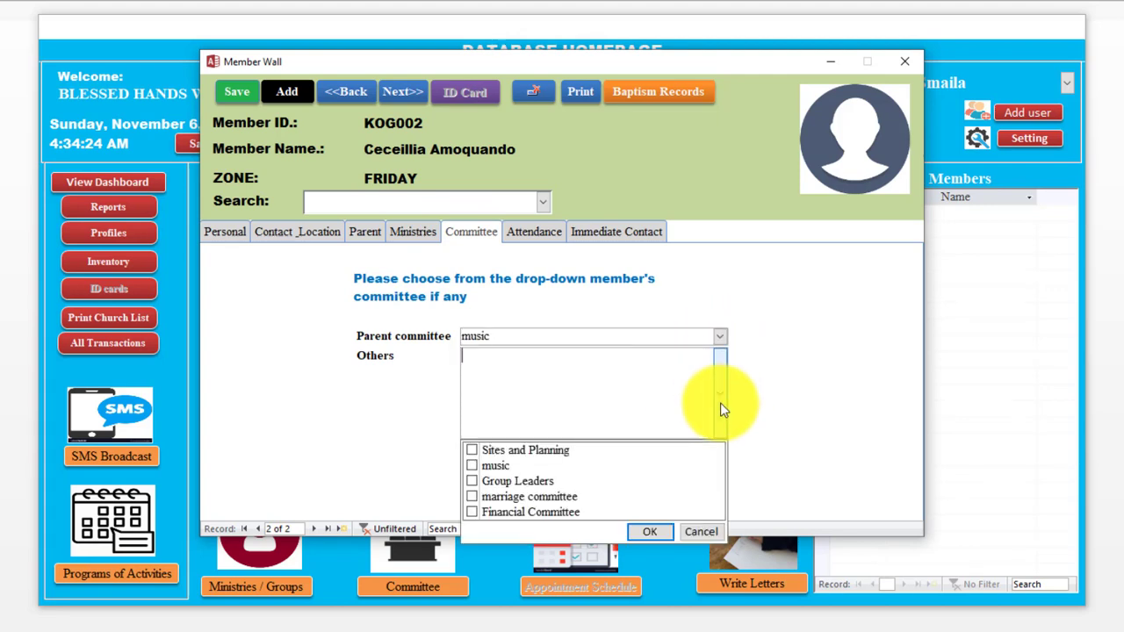
pyautogui.click(473, 452)
pyautogui.click(650, 531)
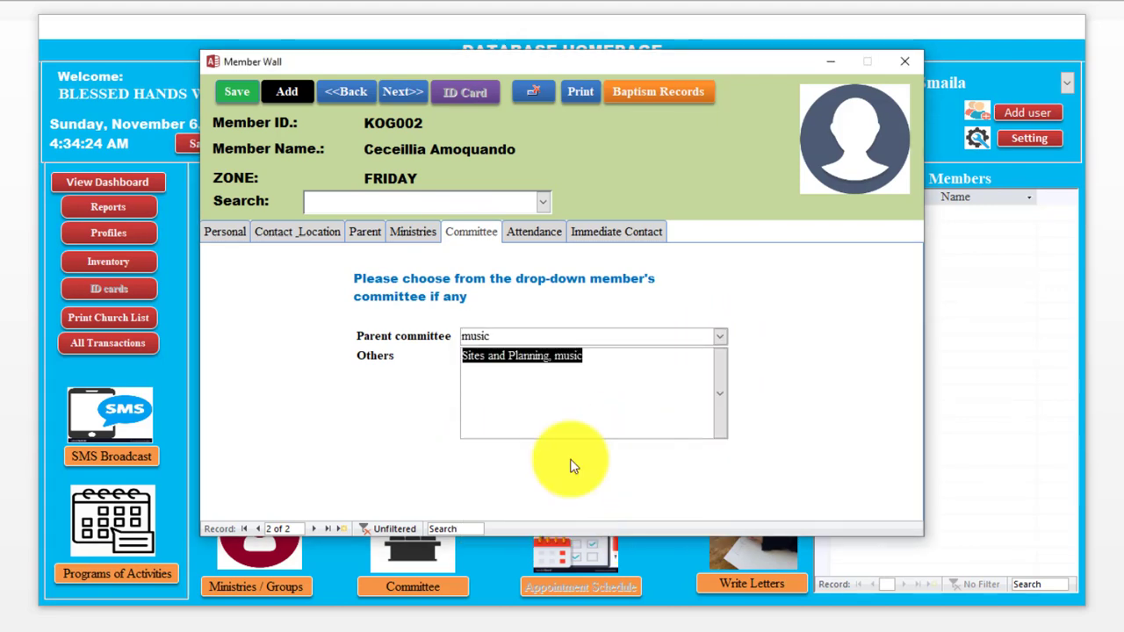
pyautogui.click(226, 231)
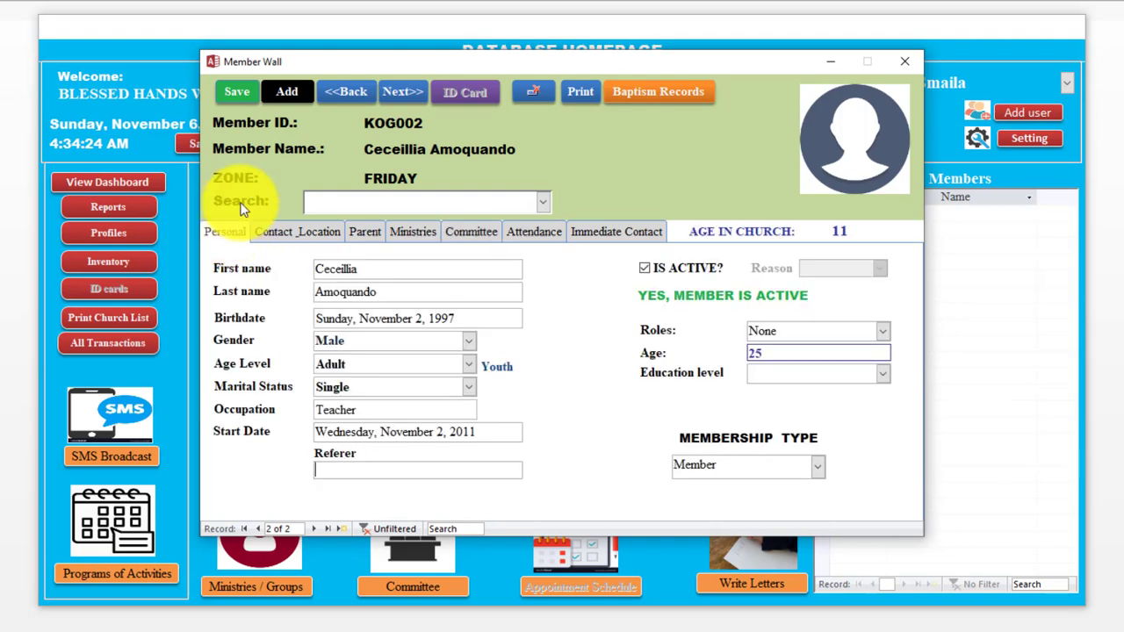
pyautogui.click(235, 91)
pyautogui.click(596, 397)
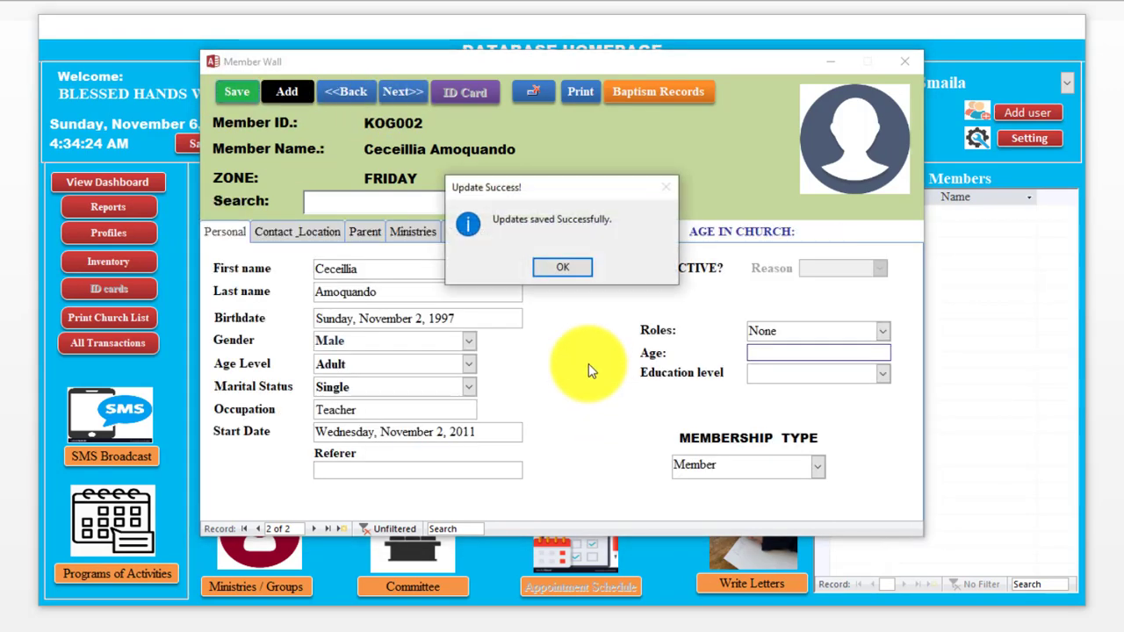
pyautogui.click(562, 263)
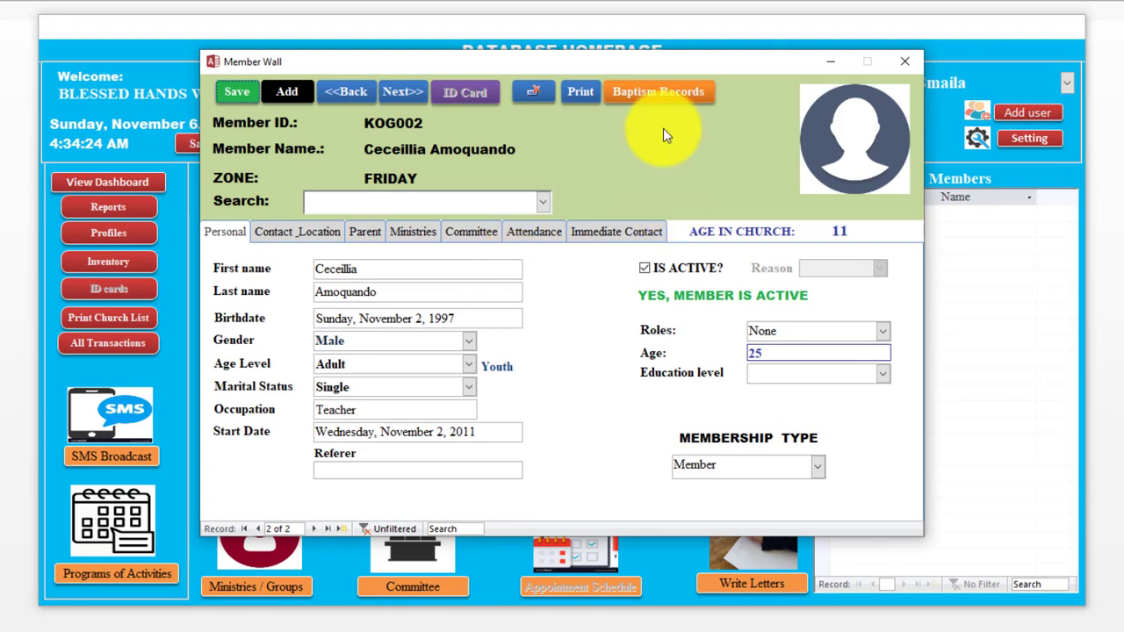
# Step: Enter baptism date 6 Nov 2022, the officiator's name, role Preacher and place Small river
pyautogui.click(649, 93)
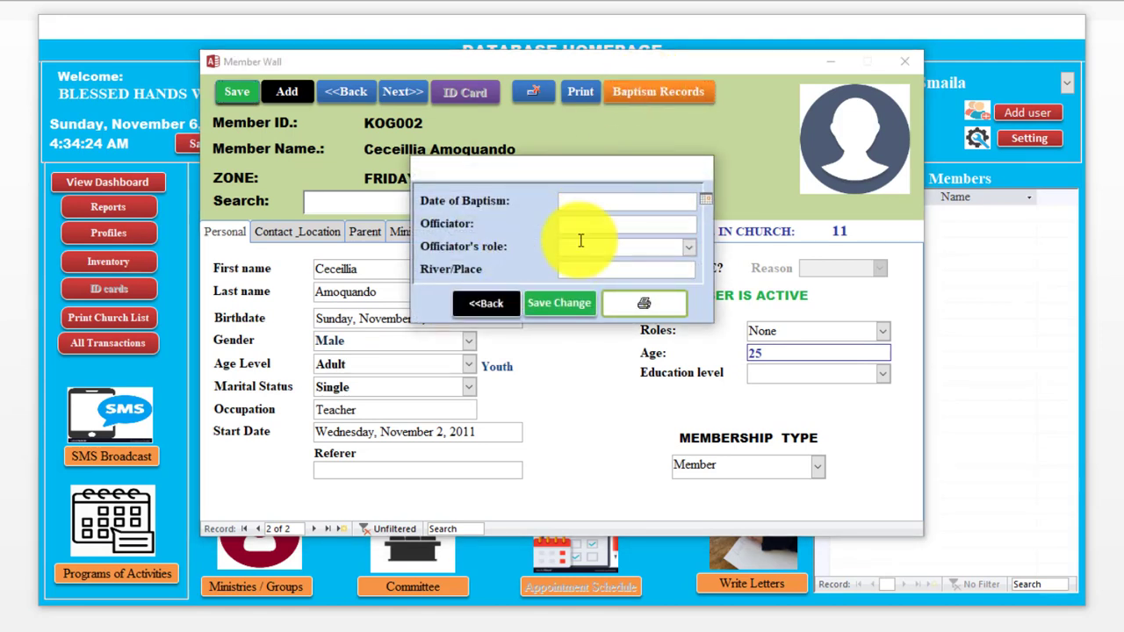
pyautogui.click(706, 204)
pyautogui.click(706, 201)
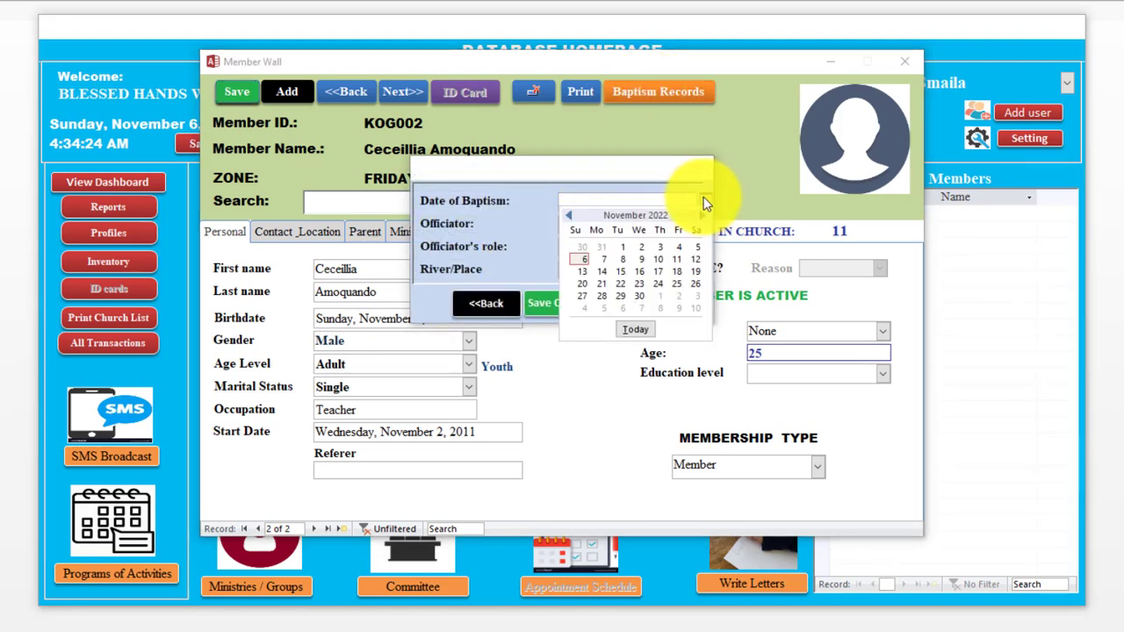
pyautogui.click(641, 331)
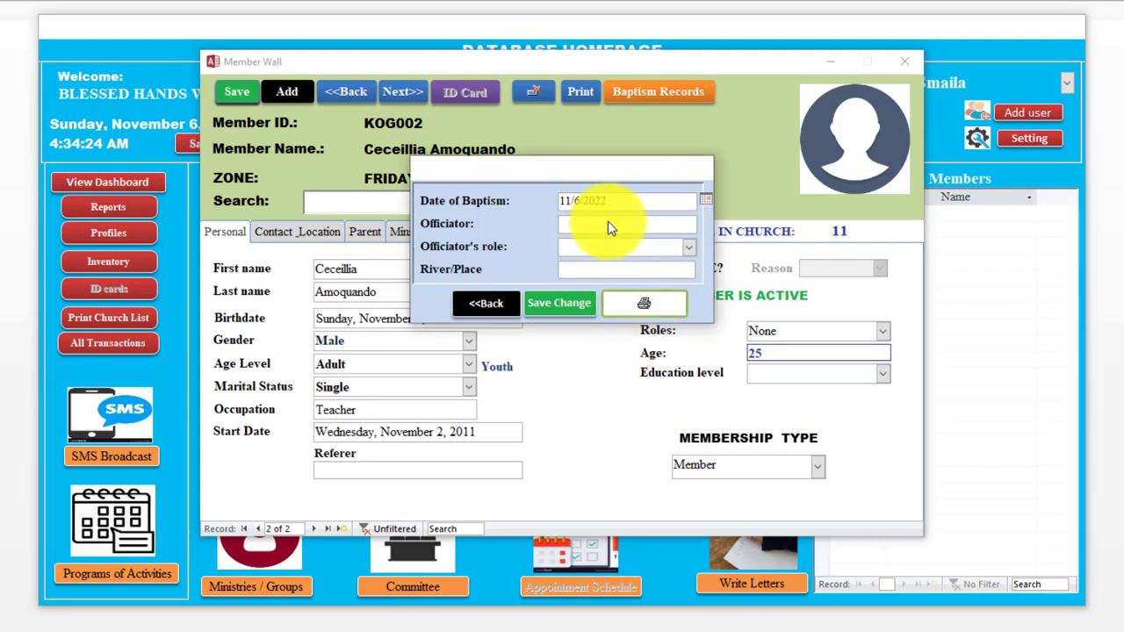
pyautogui.click(608, 221)
pyautogui.press('Tab')
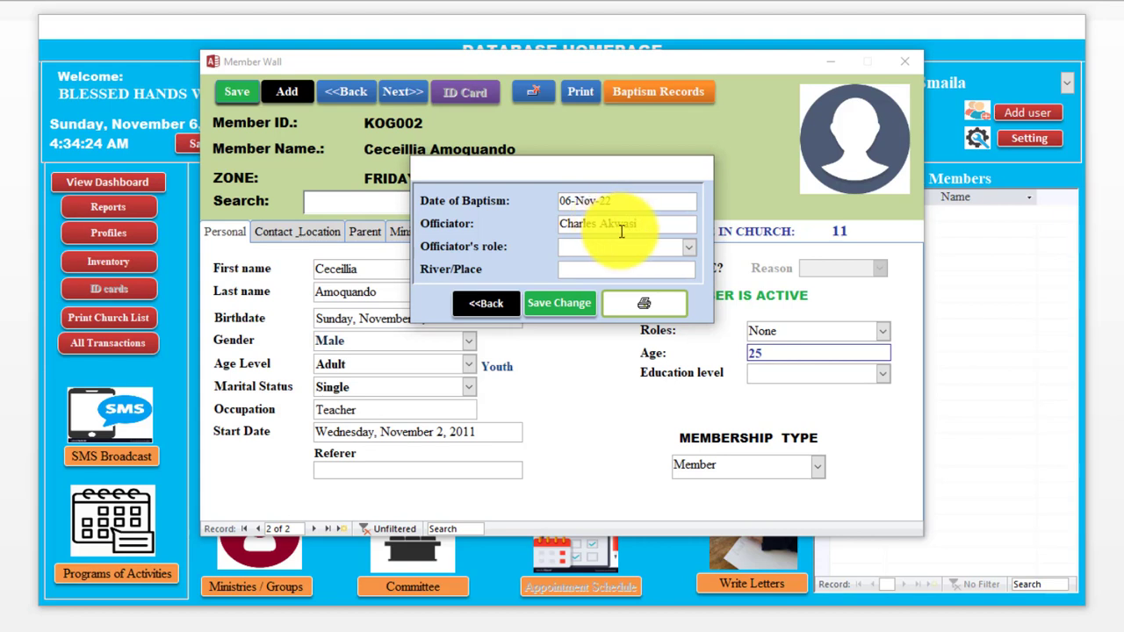
pyautogui.click(687, 248)
pyautogui.click(651, 264)
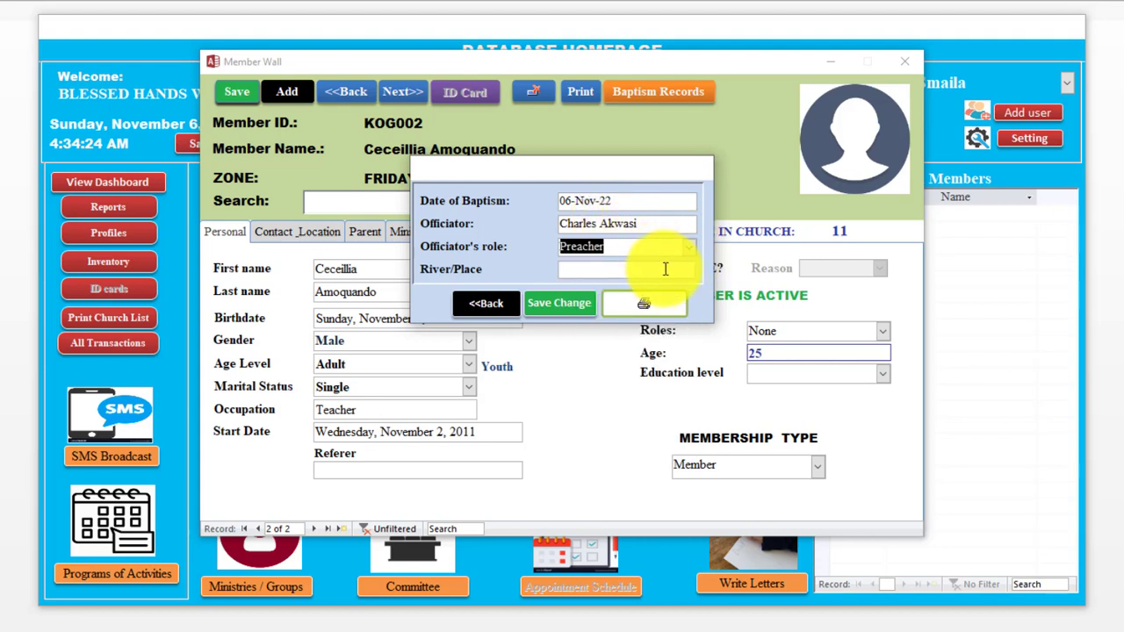
pyautogui.click(670, 270)
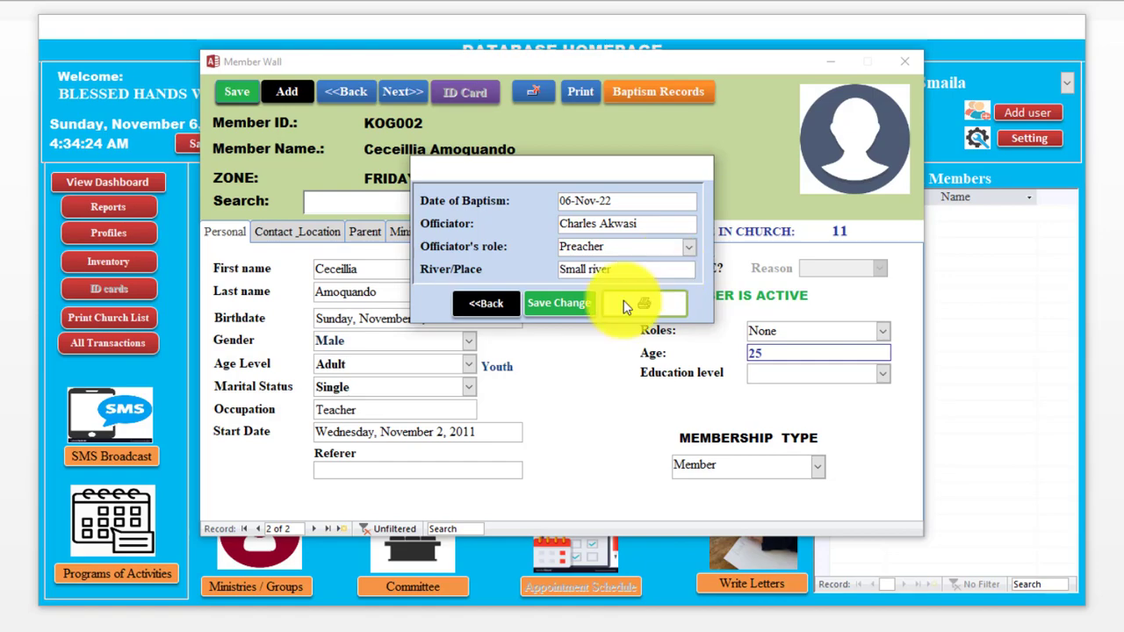
# Step: Save the baptism record, print the baptismal certificate and return to the Member Wall
pyautogui.click(569, 307)
pyautogui.click(564, 263)
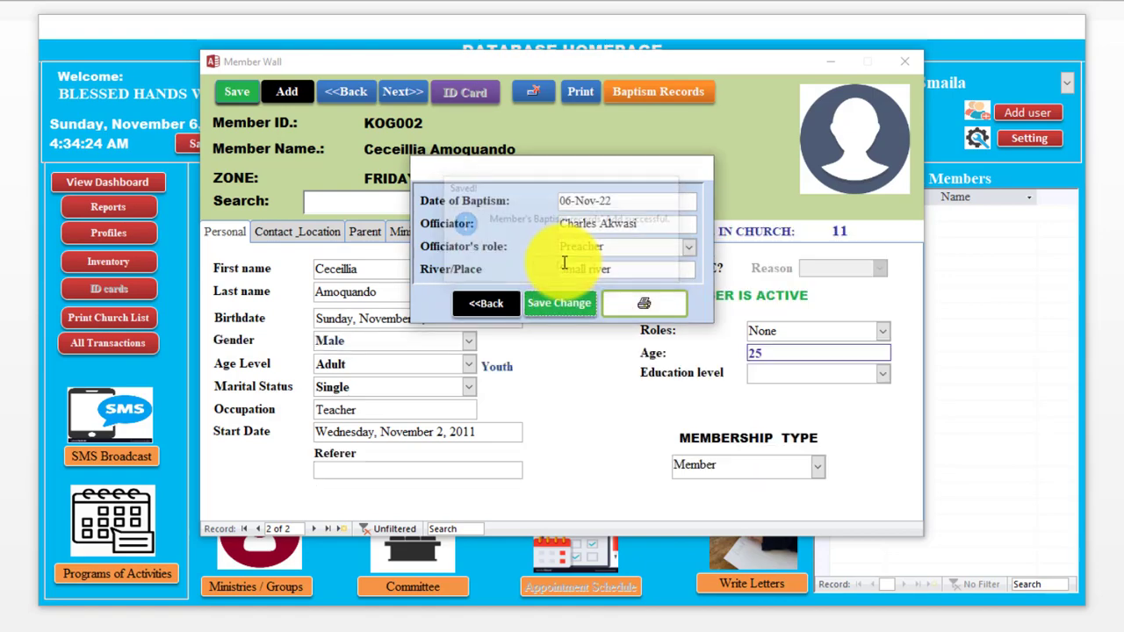
pyautogui.click(643, 303)
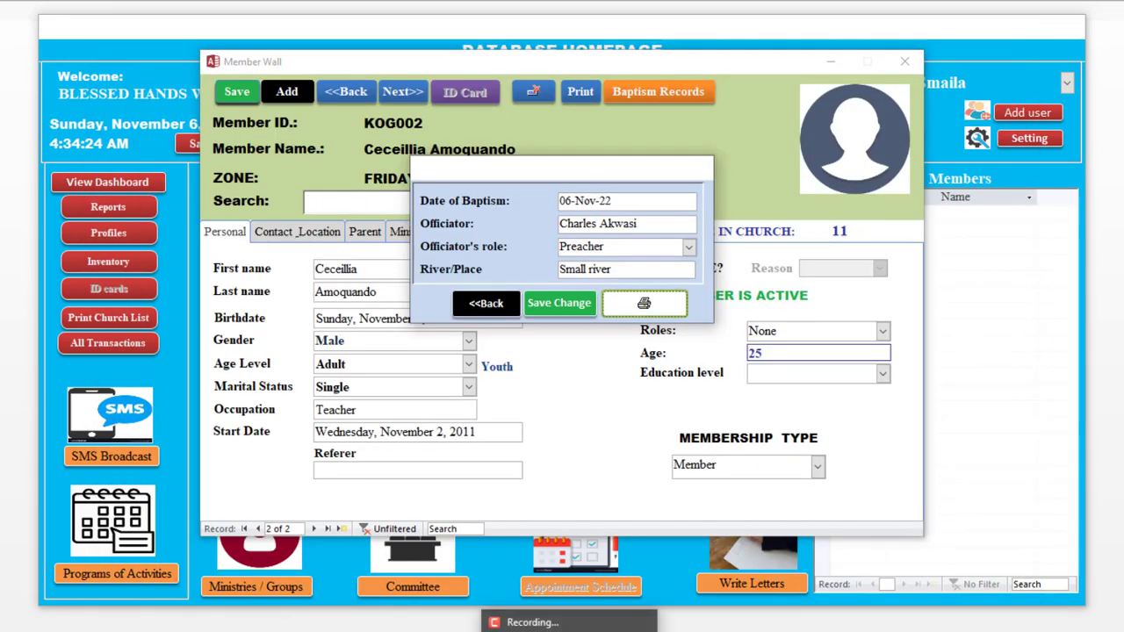
pyautogui.click(486, 303)
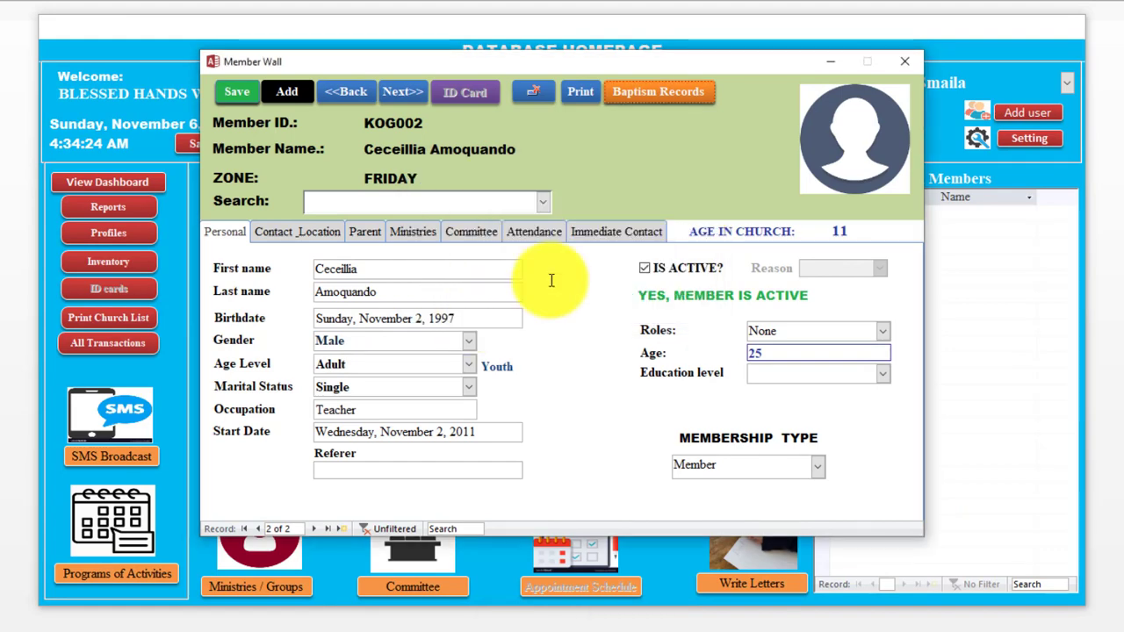
# Step: Review the second member's record and the datasheet of all church members
pyautogui.click(898, 57)
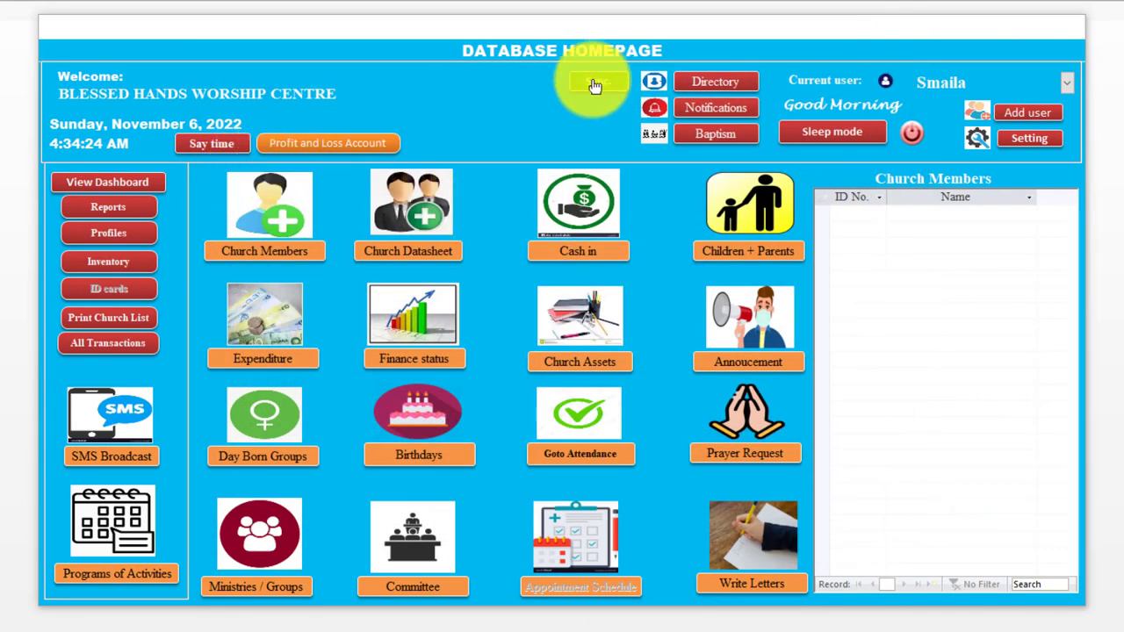
pyautogui.click(922, 224)
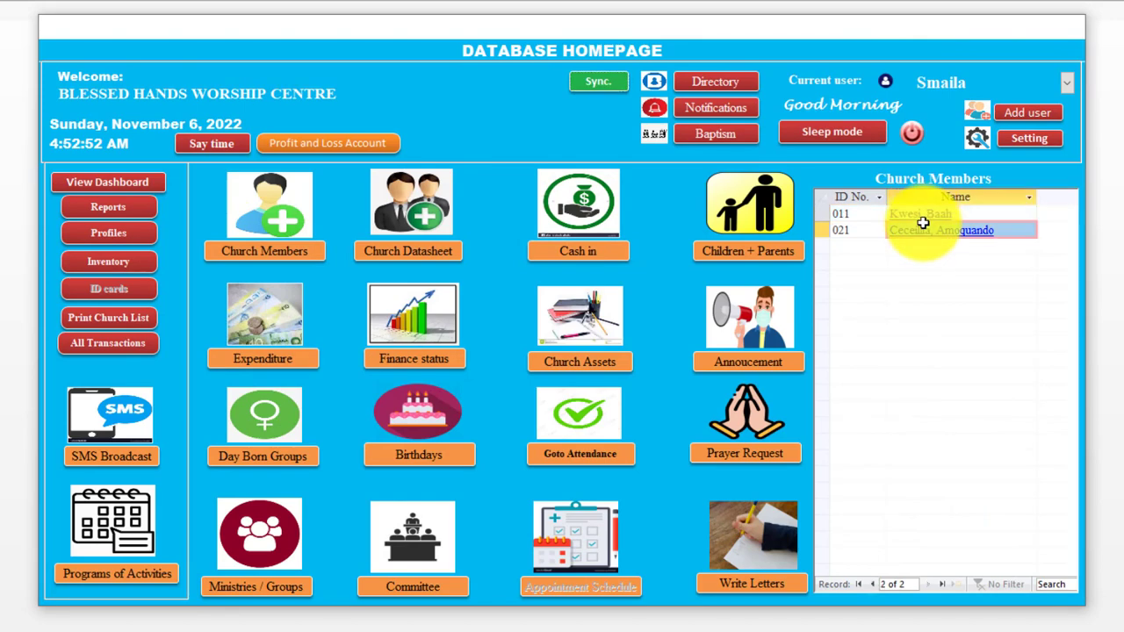
pyautogui.click(925, 231)
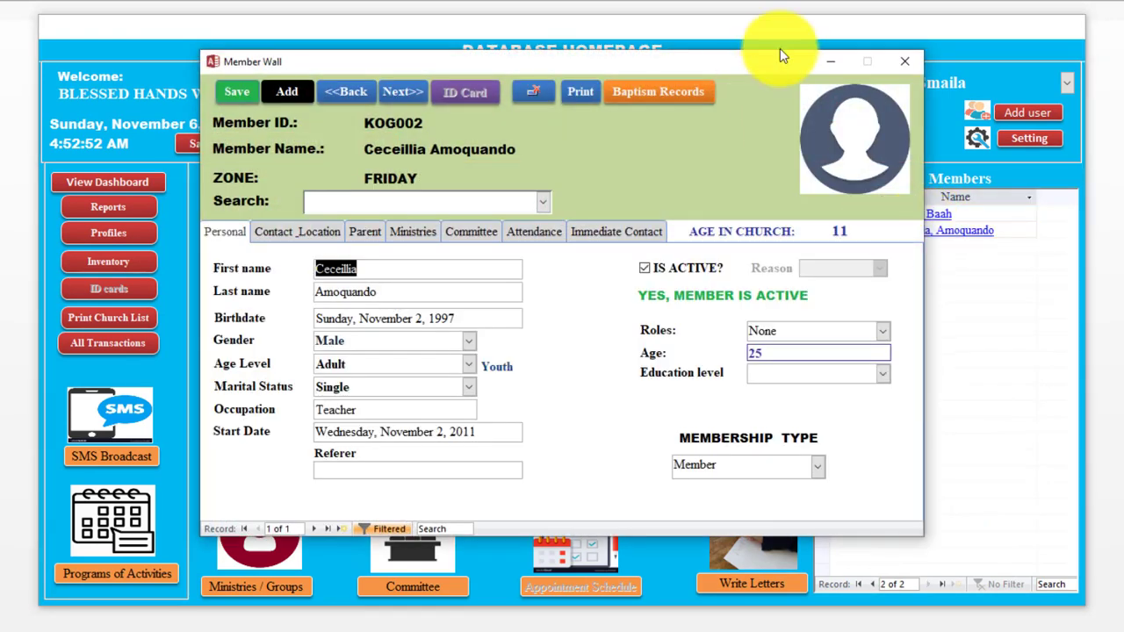
pyautogui.click(909, 68)
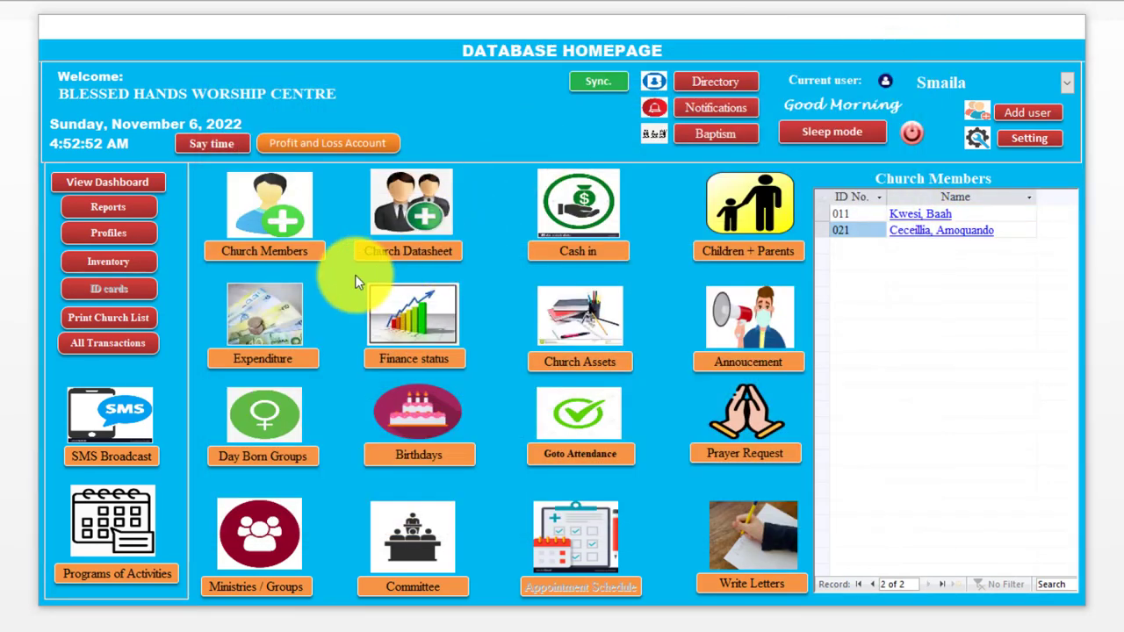
pyautogui.click(436, 254)
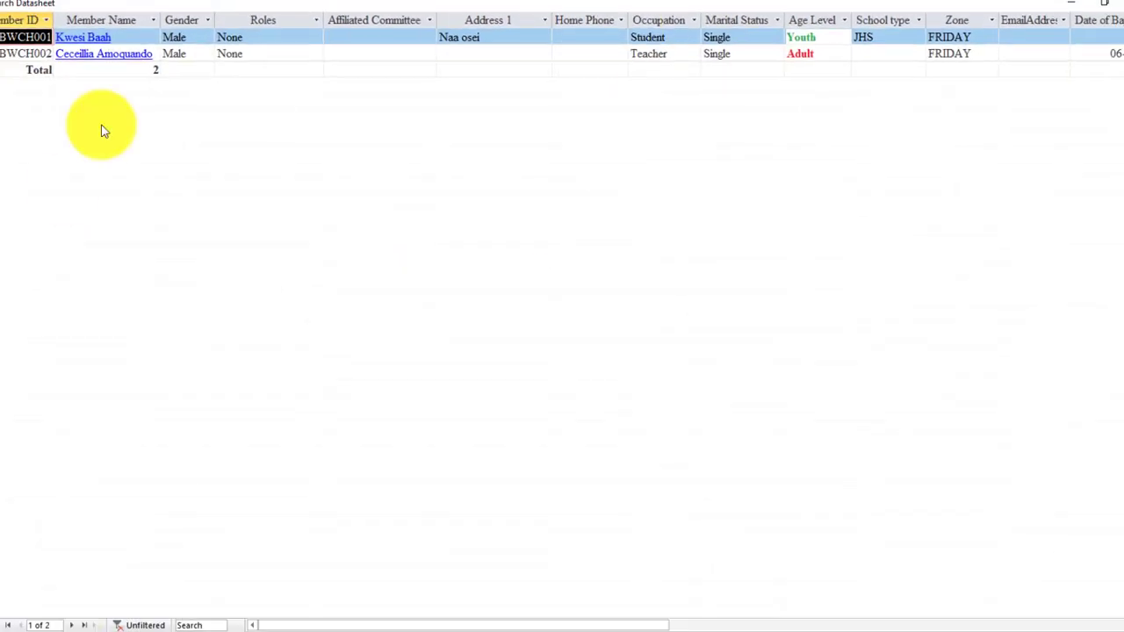
pyautogui.click(1106, 7)
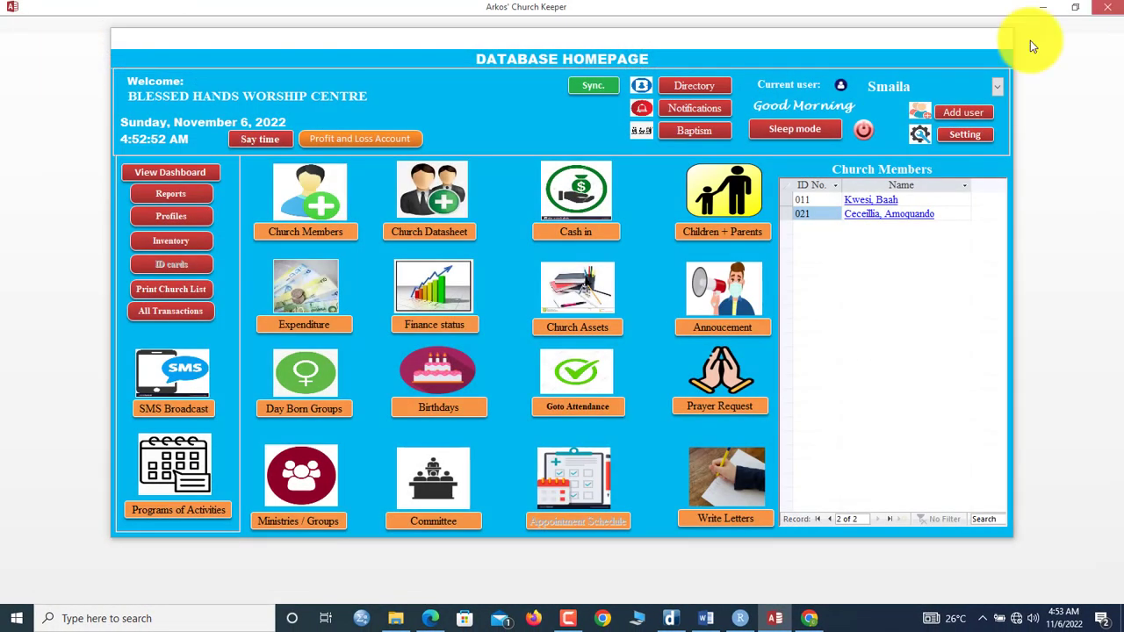
# Step: Refresh and close the Branch form, then show the Cash in options
pyautogui.click(309, 410)
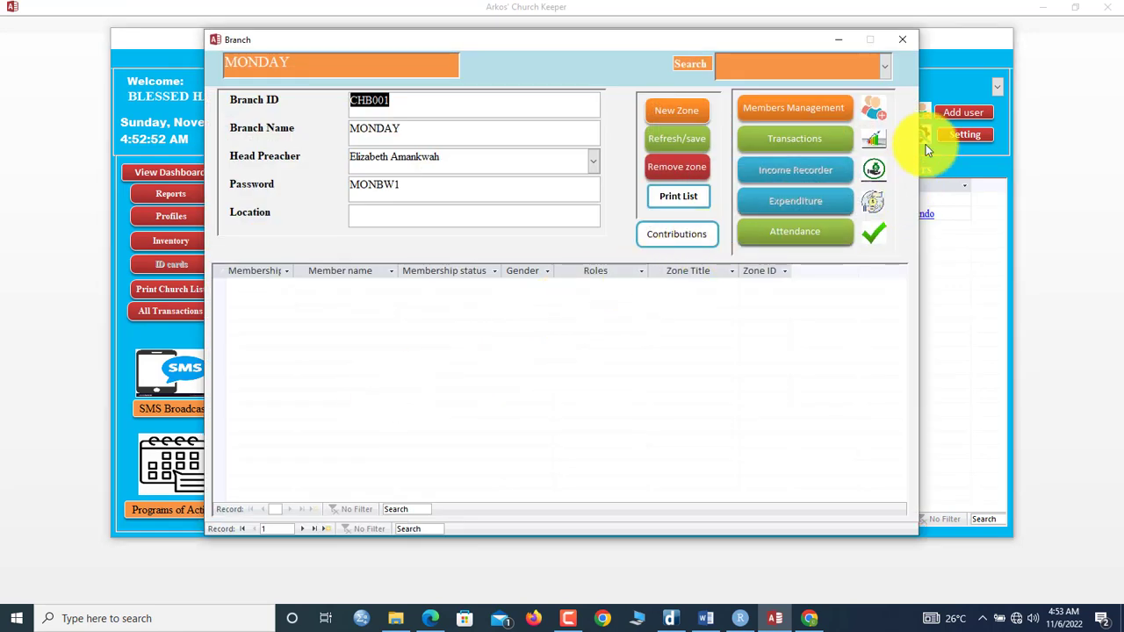
pyautogui.click(676, 138)
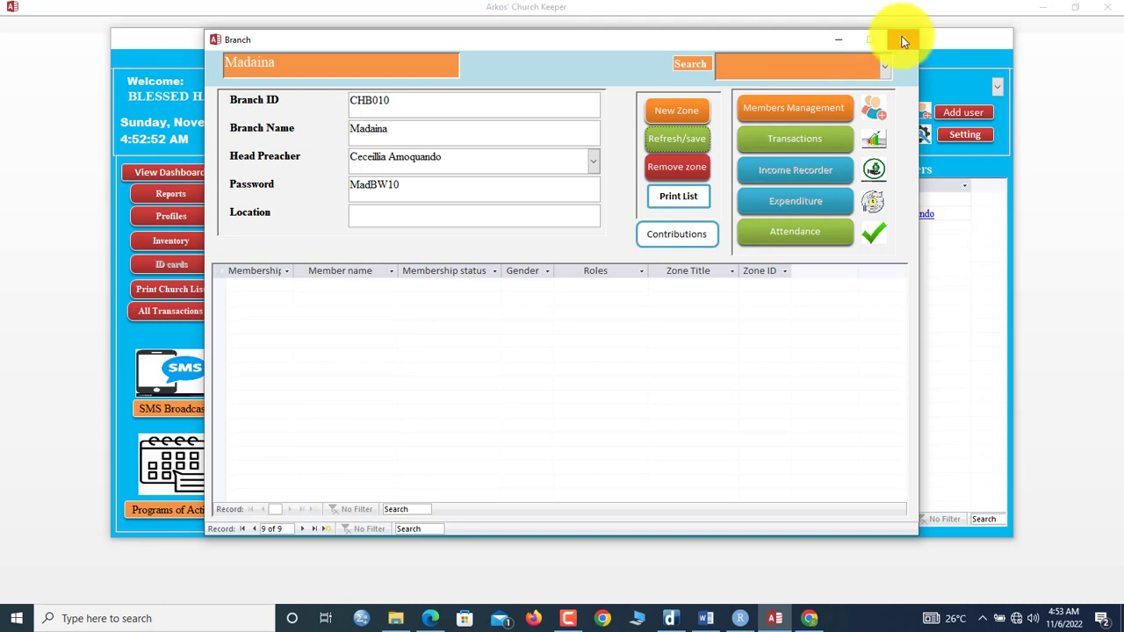
pyautogui.click(905, 42)
pyautogui.click(579, 233)
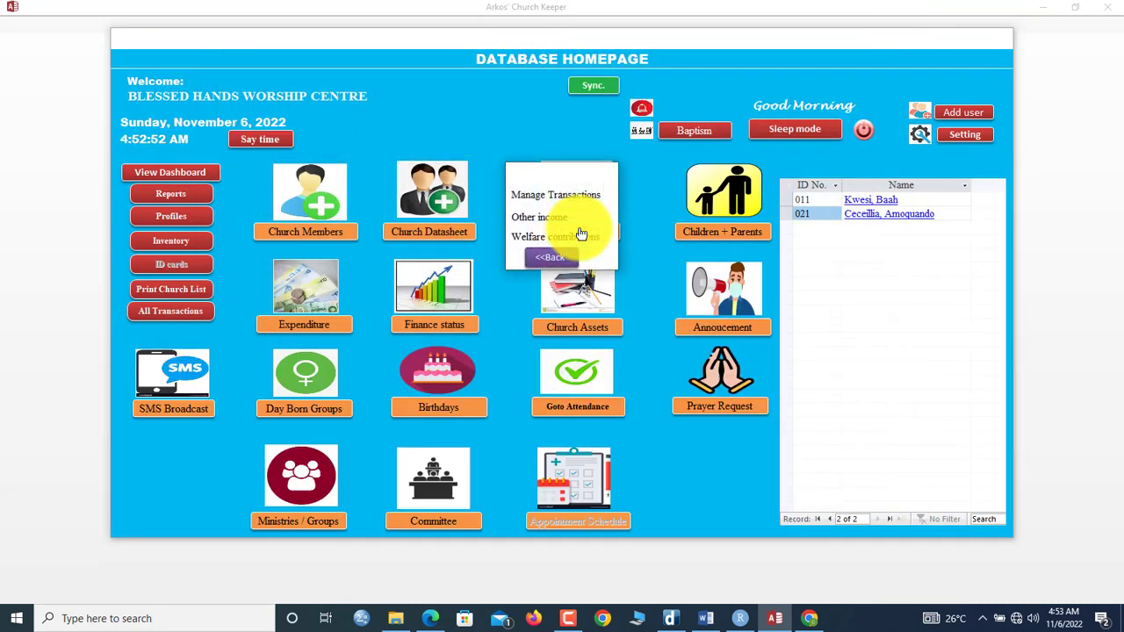
# Step: Save the first member's GH¢200.00 tithe transaction and view its receipt
pyautogui.click(555, 202)
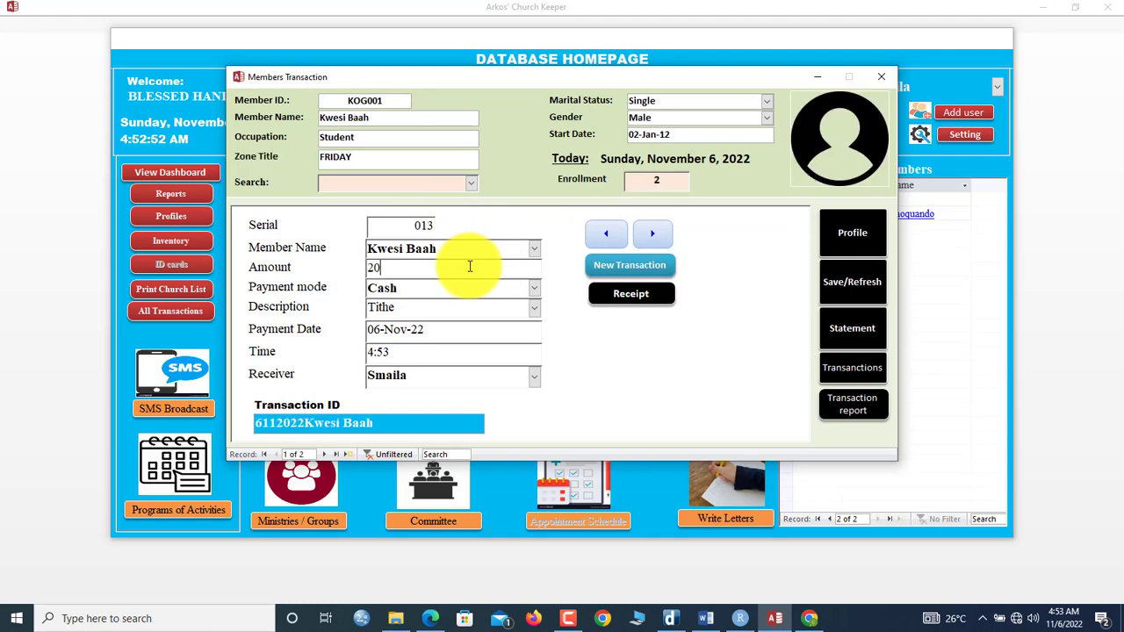
pyautogui.click(853, 283)
pyautogui.click(628, 295)
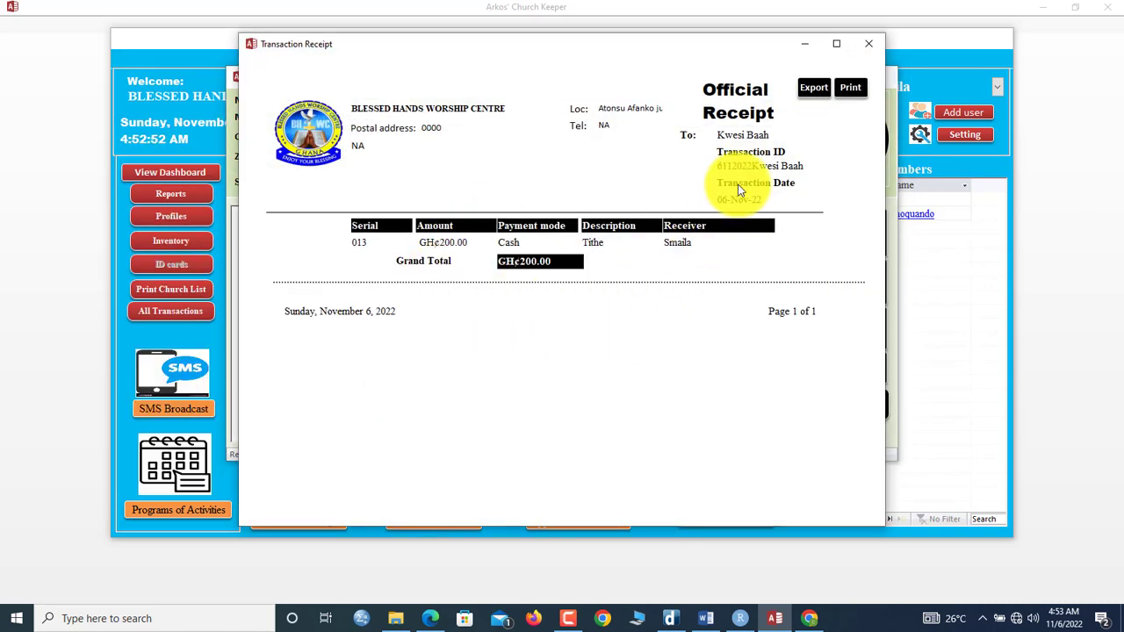
pyautogui.click(868, 44)
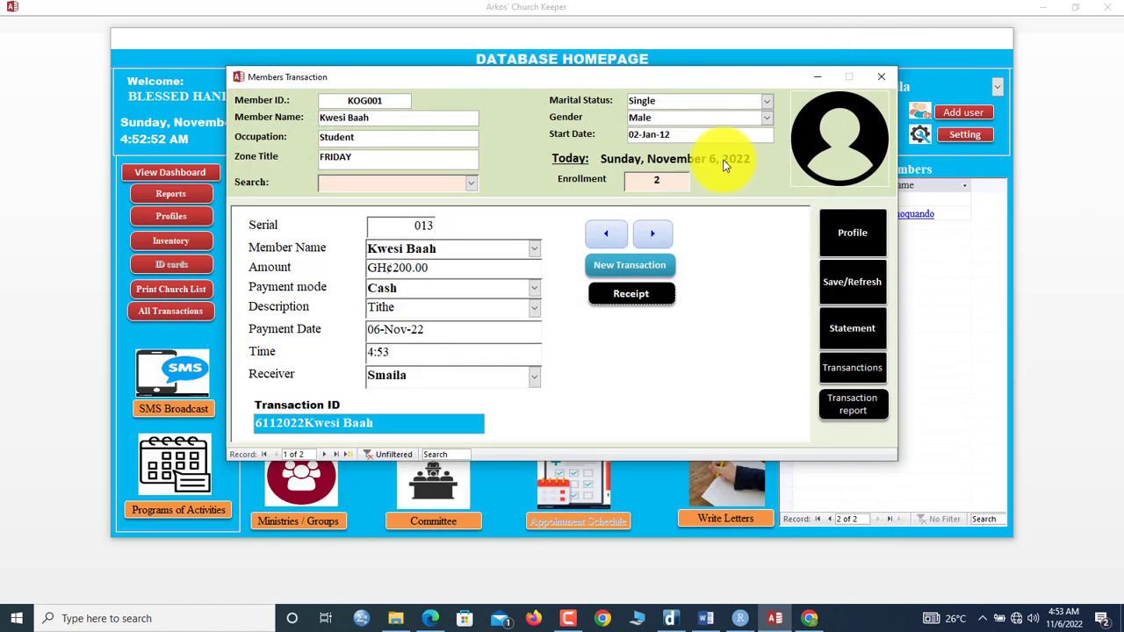
# Step: Record a new GH¢30.00 tithe, then view its receipt and the member's financial statement
pyautogui.click(602, 264)
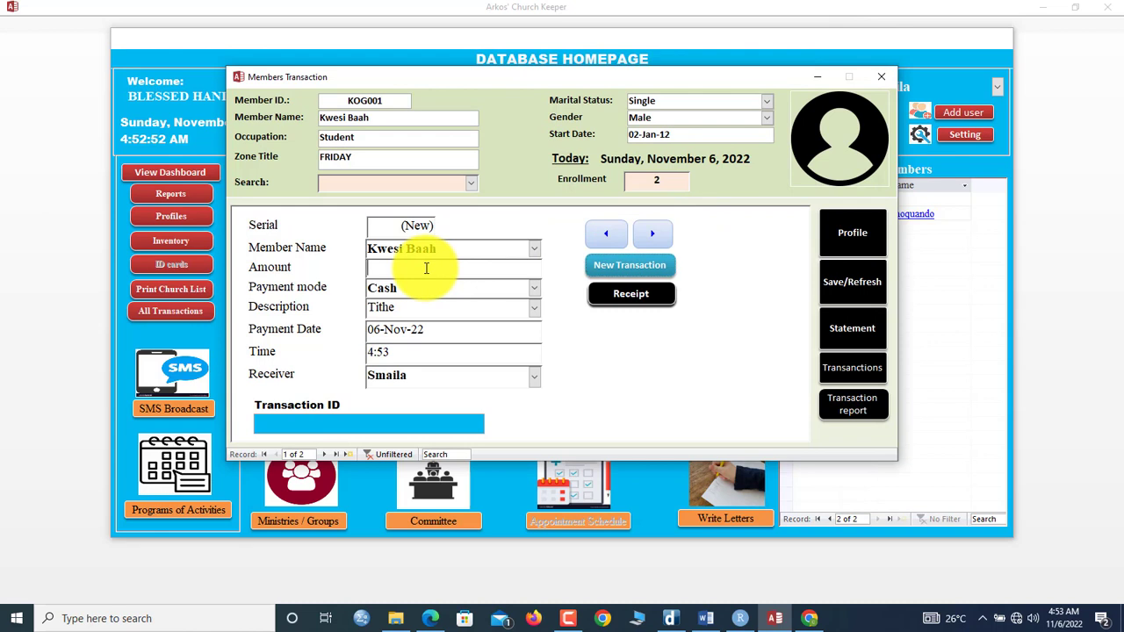
pyautogui.write('30')
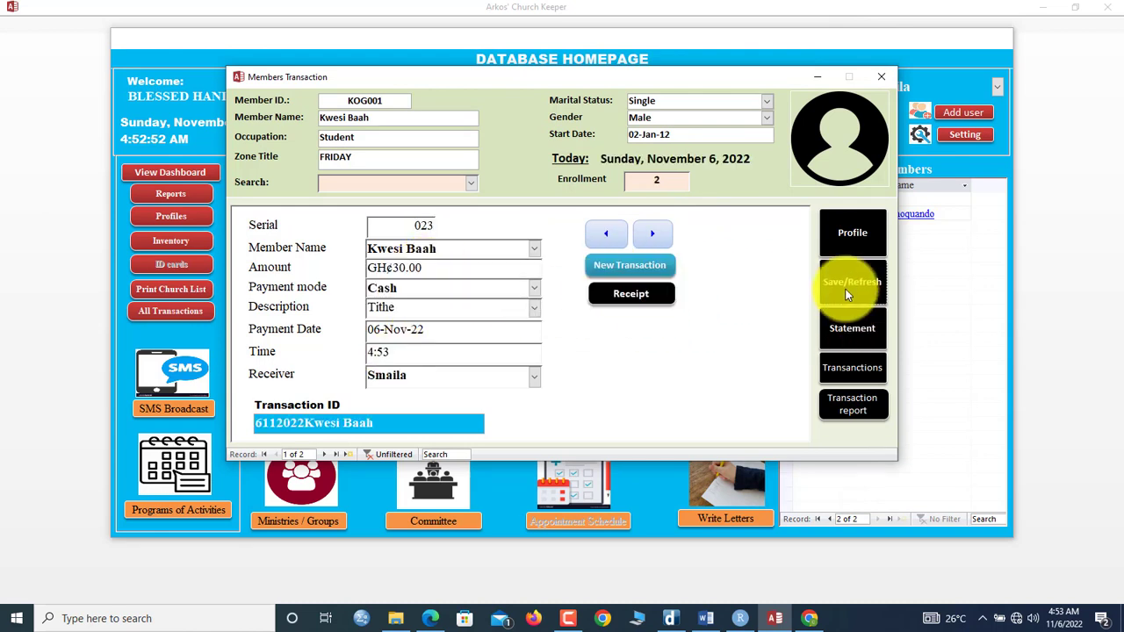
pyautogui.click(631, 294)
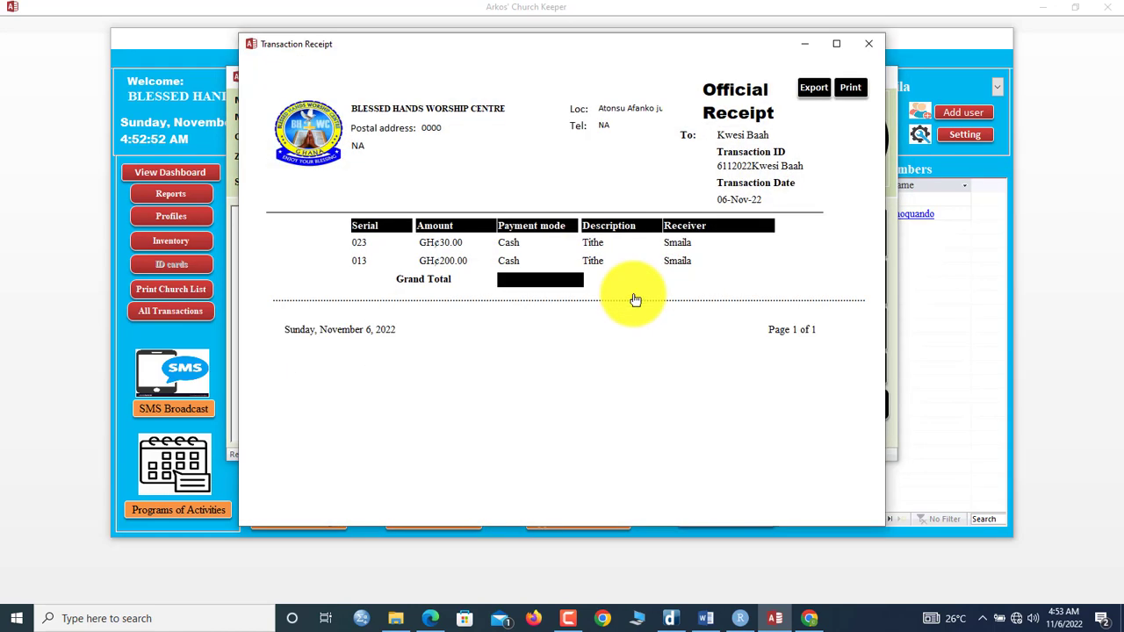
pyautogui.click(868, 44)
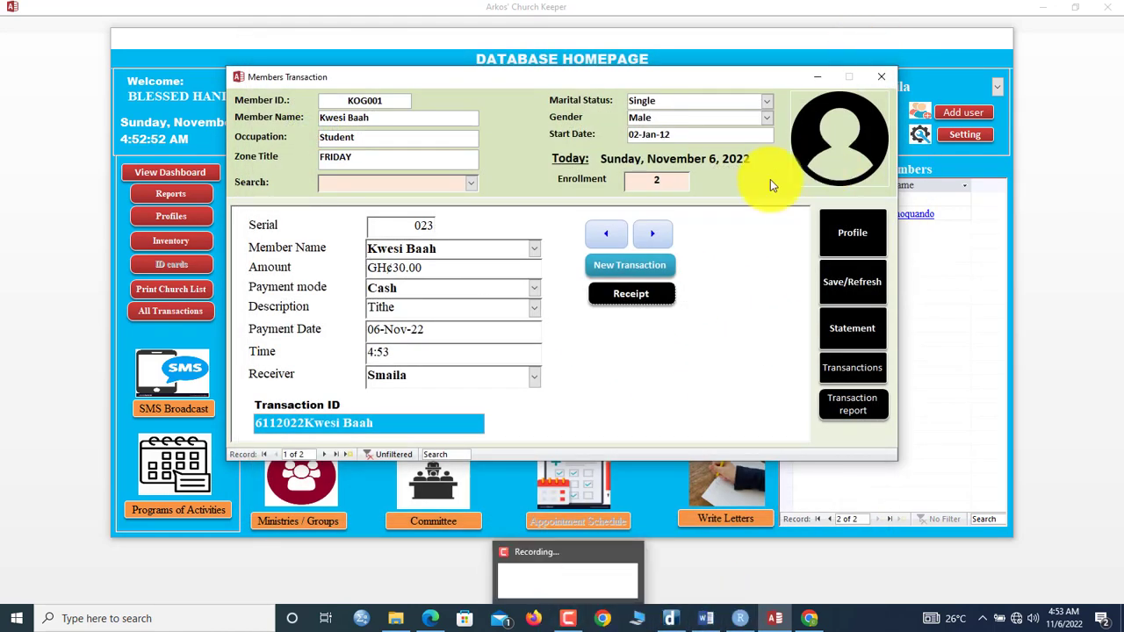
pyautogui.click(840, 321)
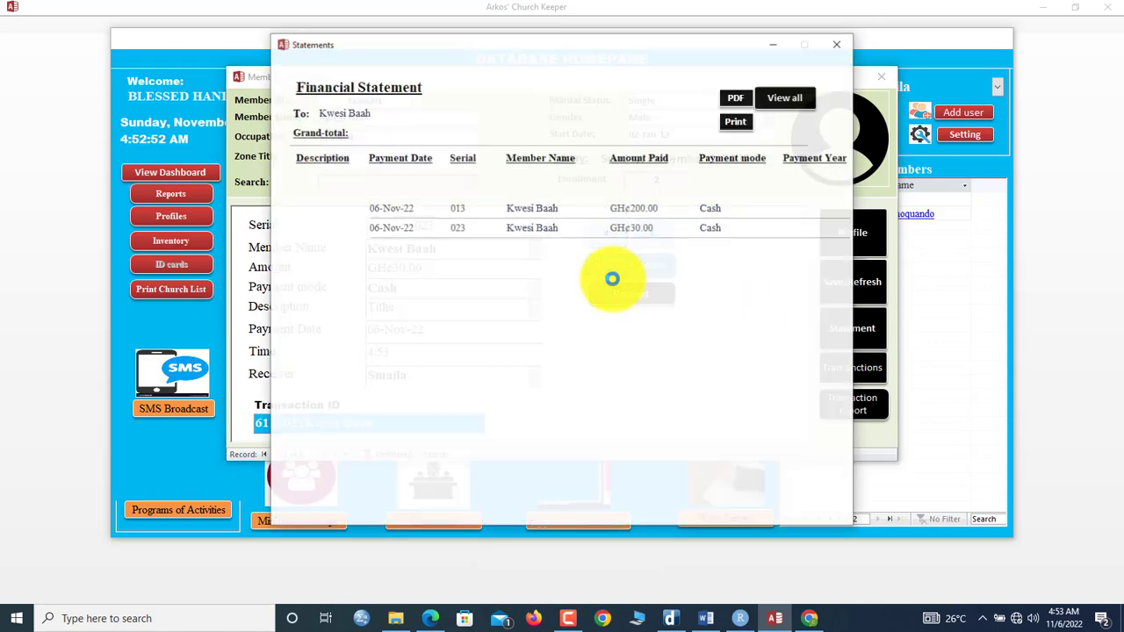
pyautogui.click(826, 43)
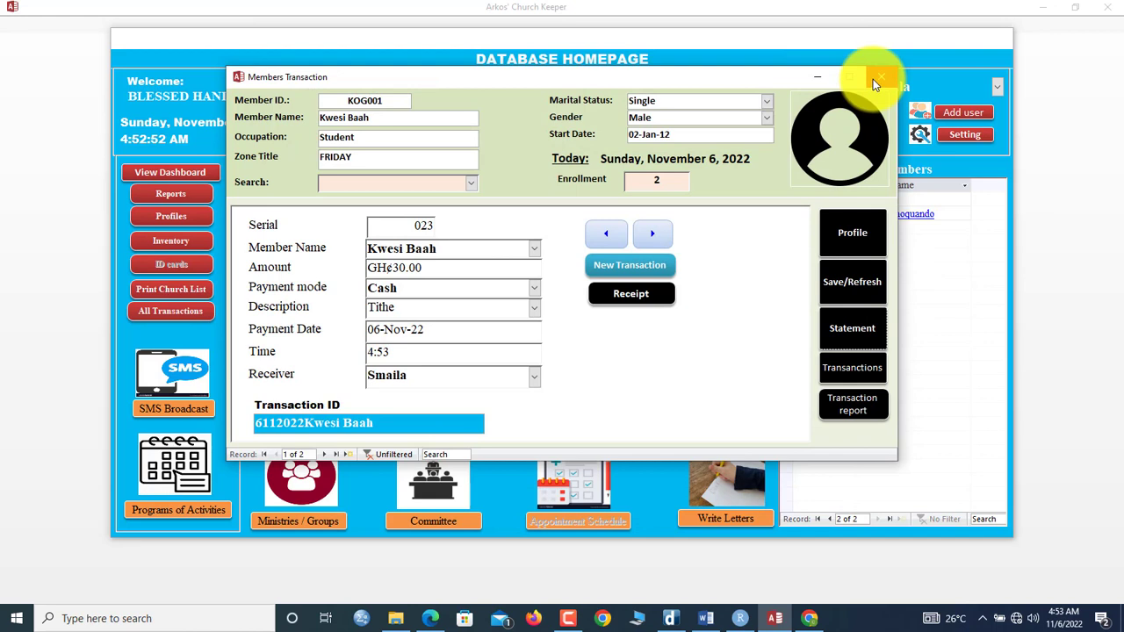
# Step: Record a GH¢90.00 cash tithe for the second member and view its Official Receipt
pyautogui.click(326, 453)
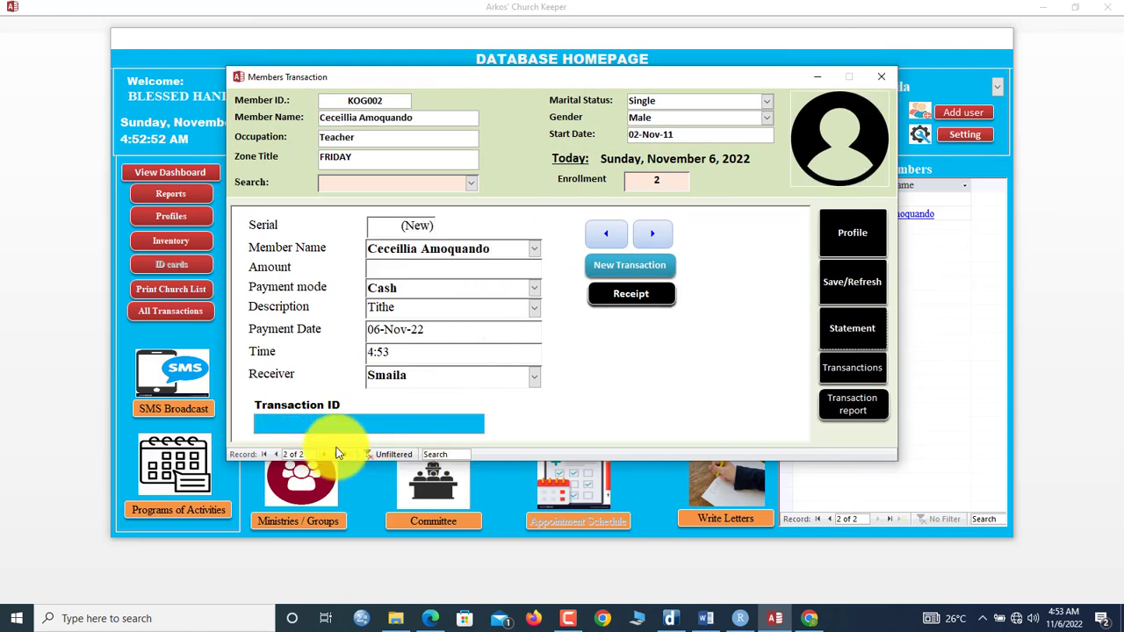
pyautogui.click(468, 189)
pyautogui.click(413, 214)
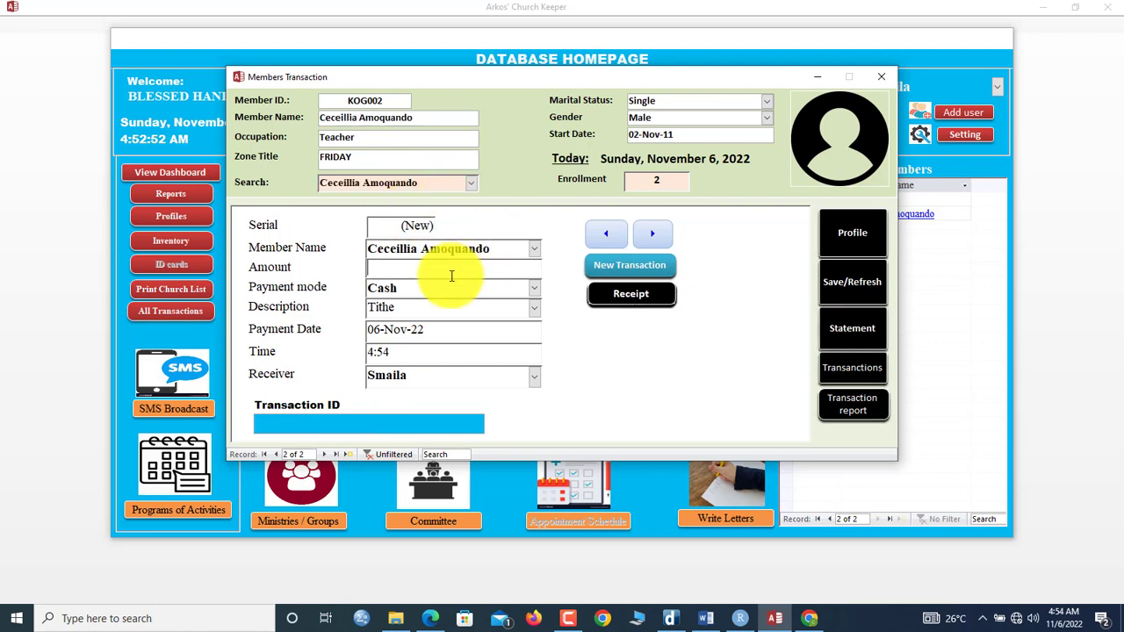
pyautogui.write('90')
pyautogui.press('Tab')
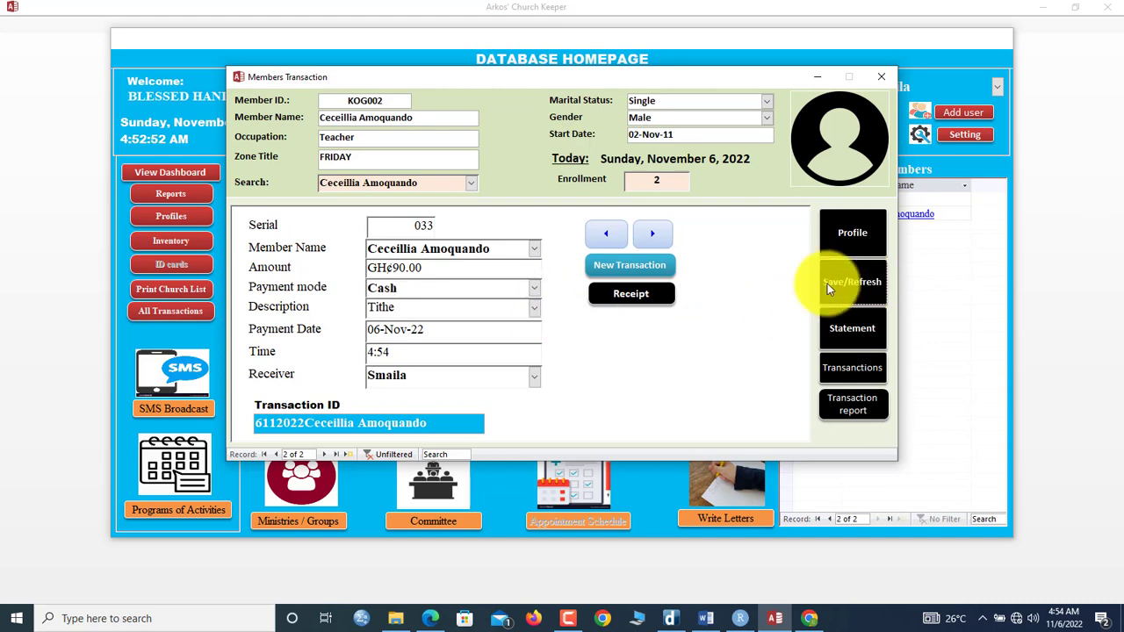
pyautogui.click(630, 294)
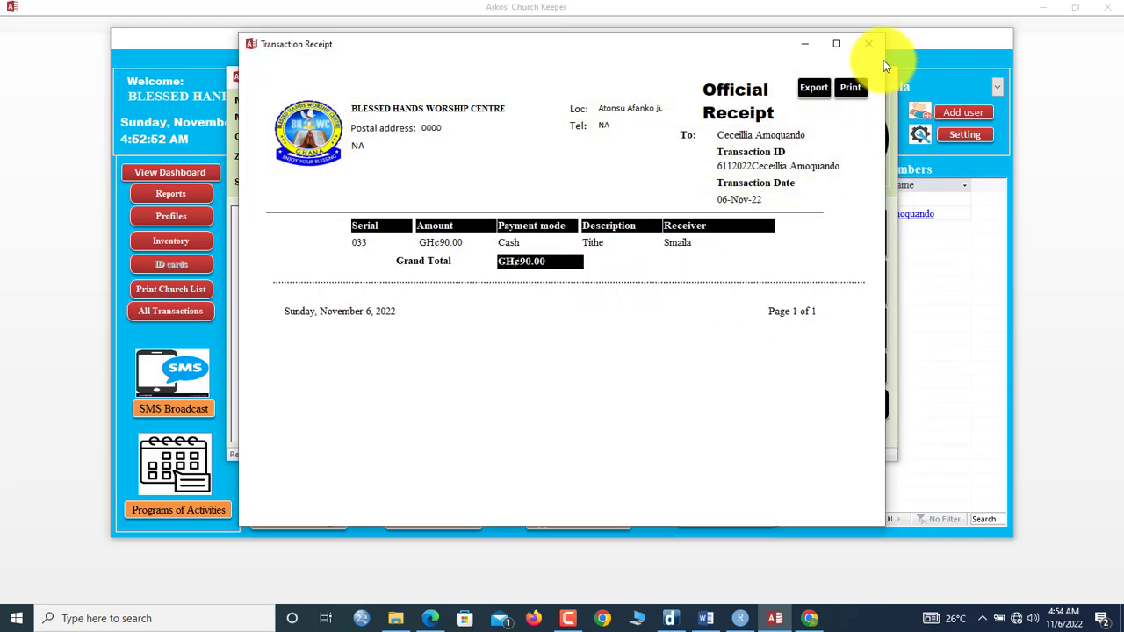
pyautogui.click(867, 44)
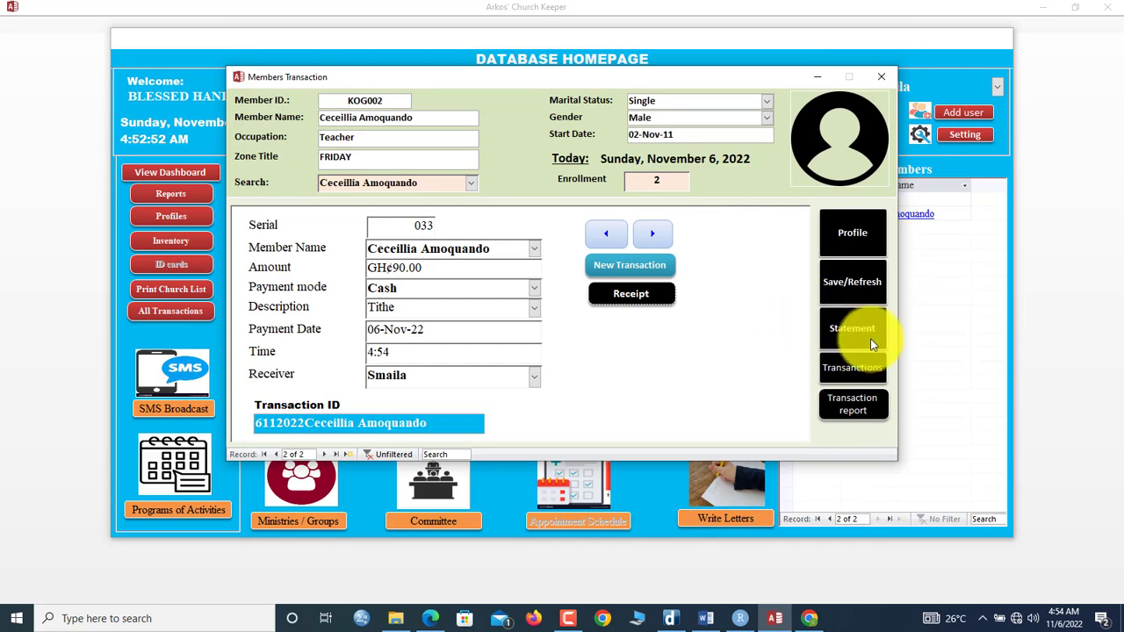
# Step: View a member's financial statement, then open a transaction report without a year, which shows empty
pyautogui.click(870, 338)
pyautogui.click(841, 43)
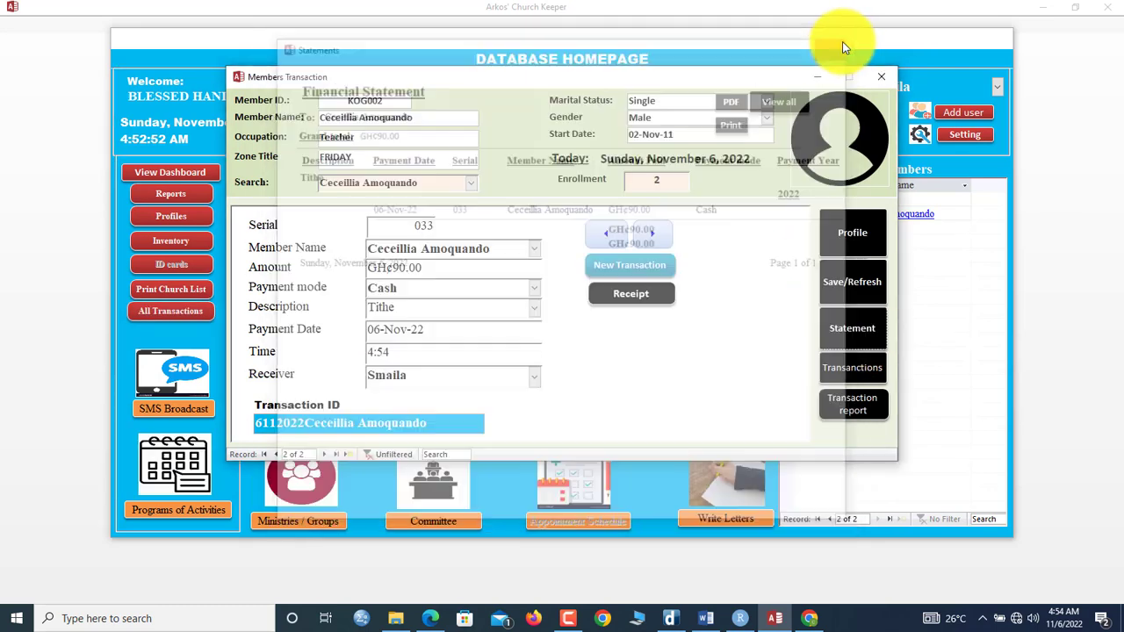
pyautogui.click(865, 411)
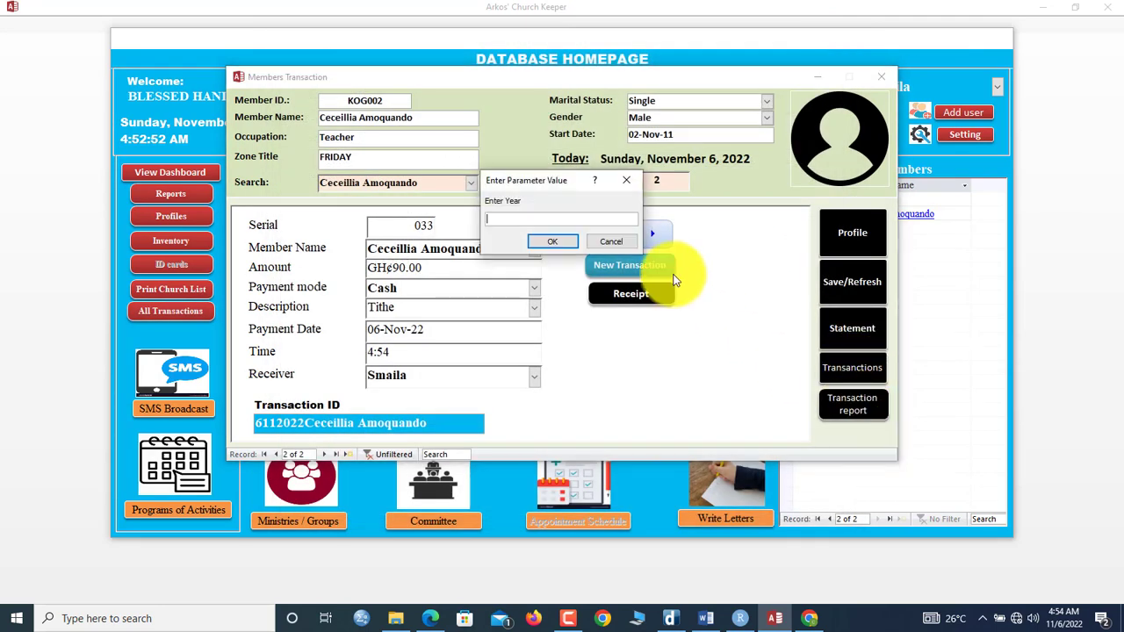
pyautogui.click(562, 235)
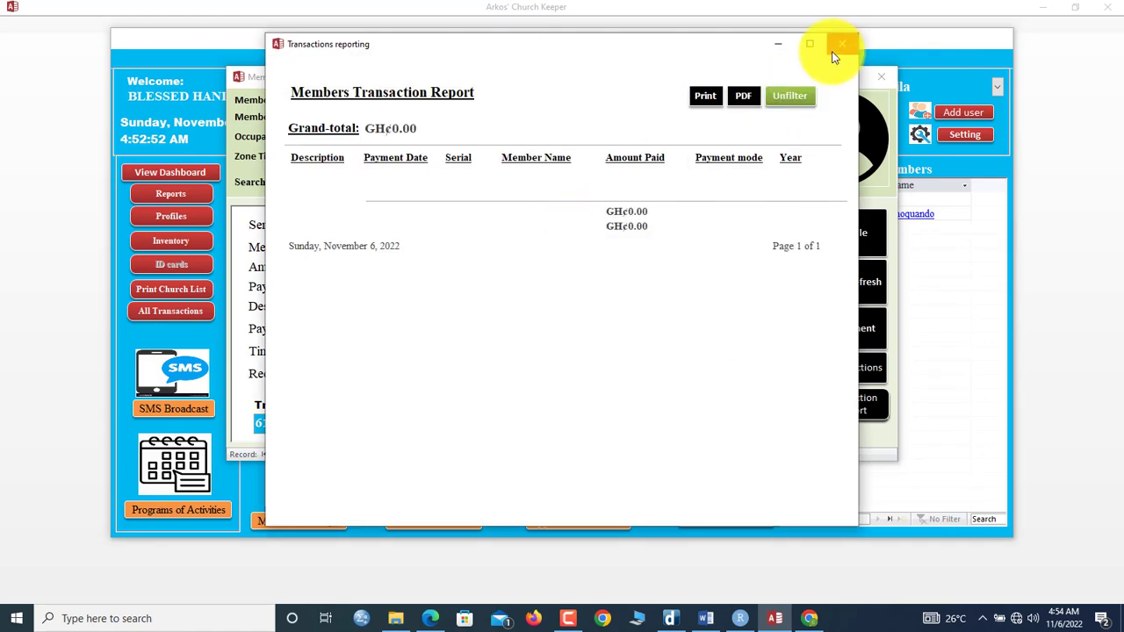
pyautogui.click(836, 53)
# Step: Generate the Members Transaction Report for 2022 and select the GH¢320.00 grand total
pyautogui.click(847, 412)
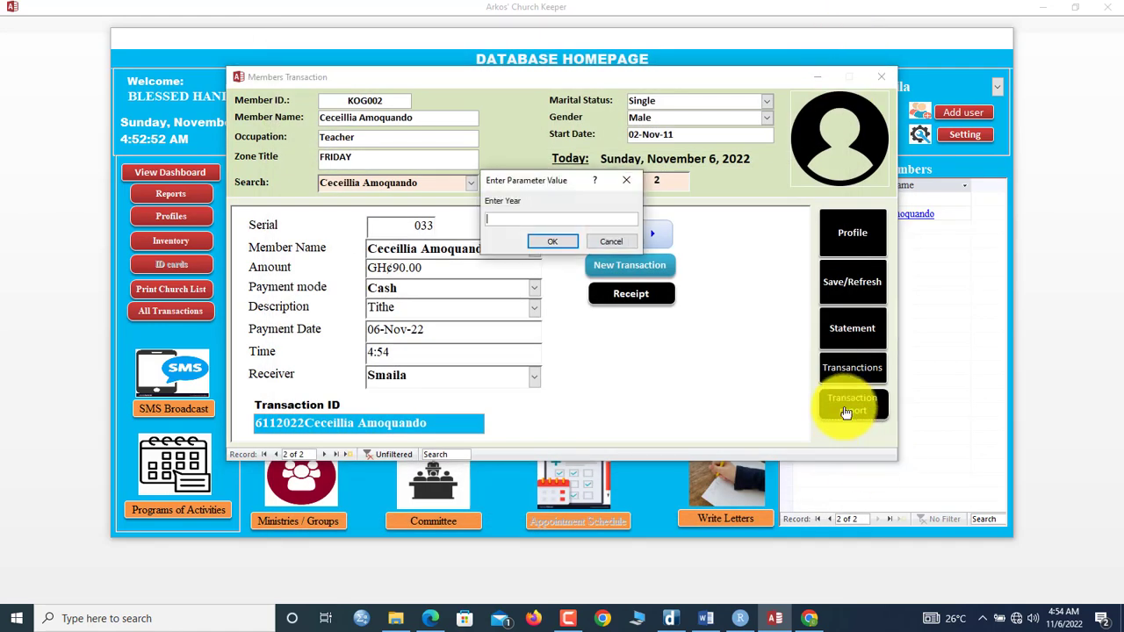
pyautogui.write('2022')
pyautogui.press('Return')
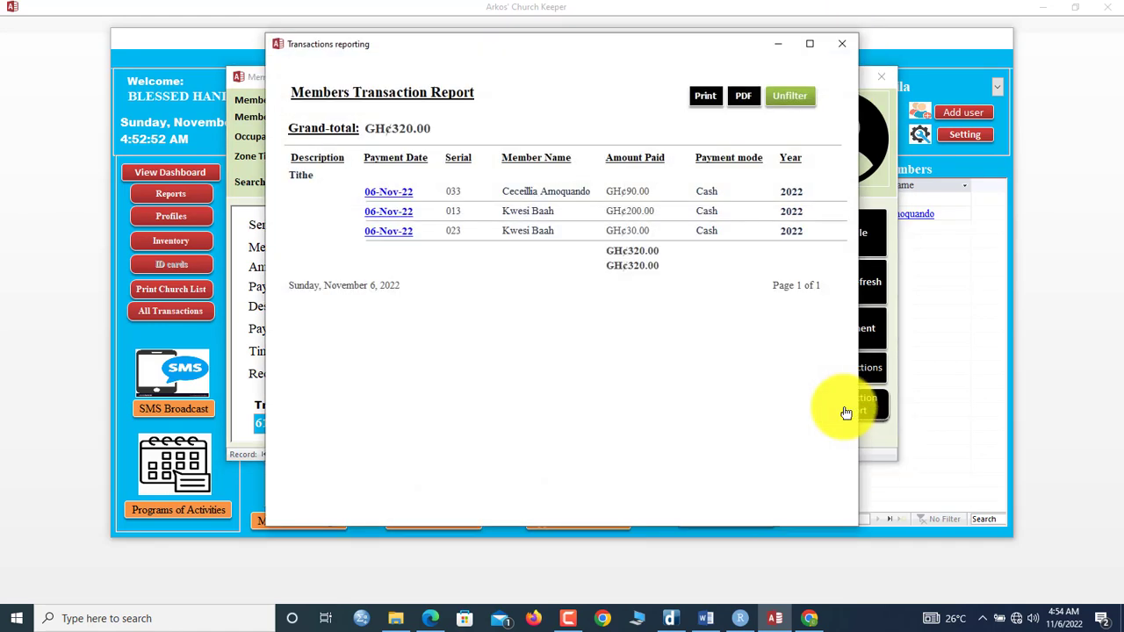
pyautogui.moveTo(432, 128); pyautogui.dragTo(367, 128)
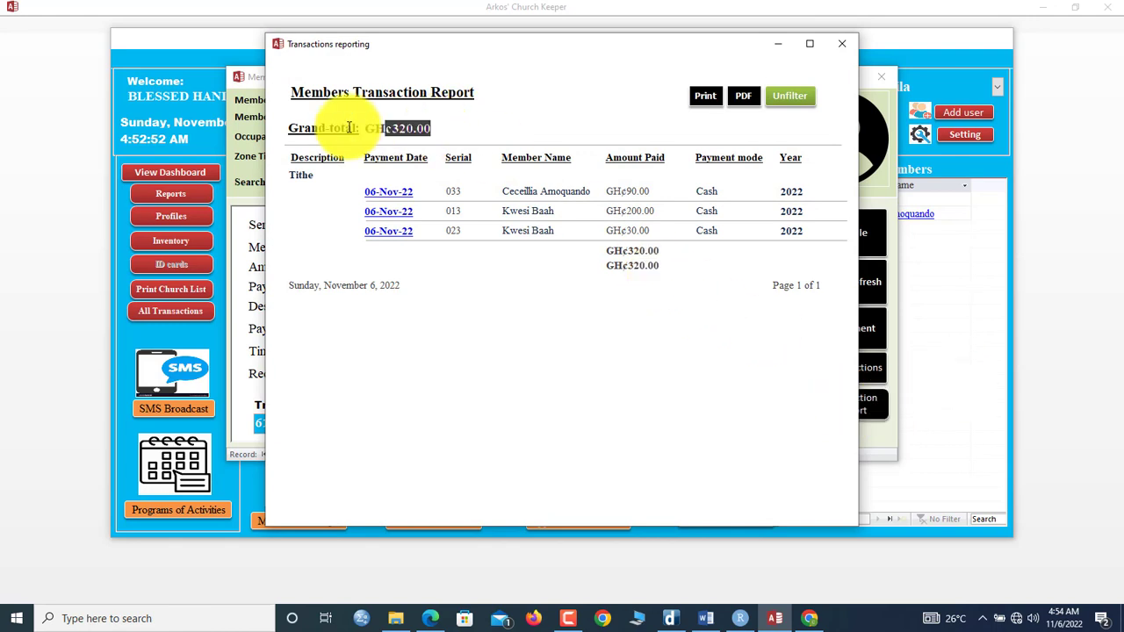